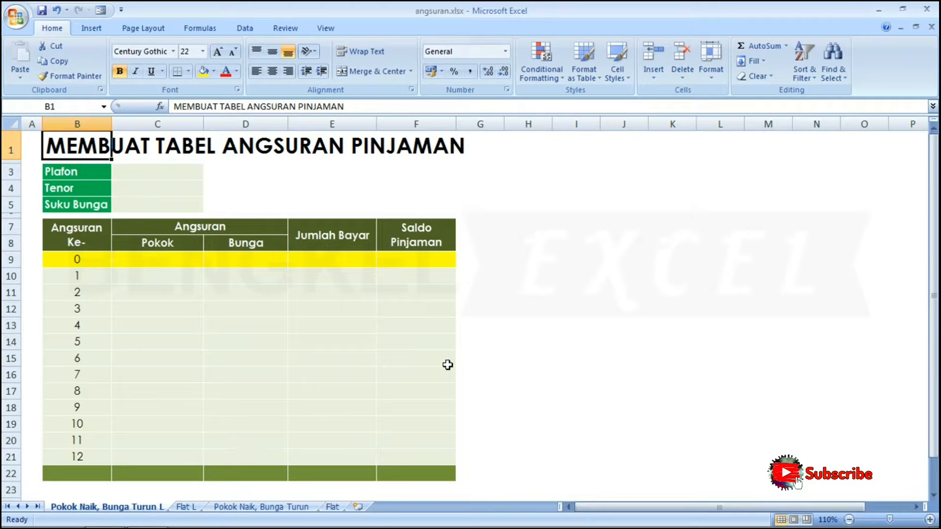
Look over the empty loan template: the Plafon, Tenor and Suku Bunga fields and the instalment table's headers and row 0.
{"action": "key", "text": "Down"}
{"action": "key", "text": "Down"}
{"action": "key", "text": "Down"}
{"action": "key", "text": "Down"}
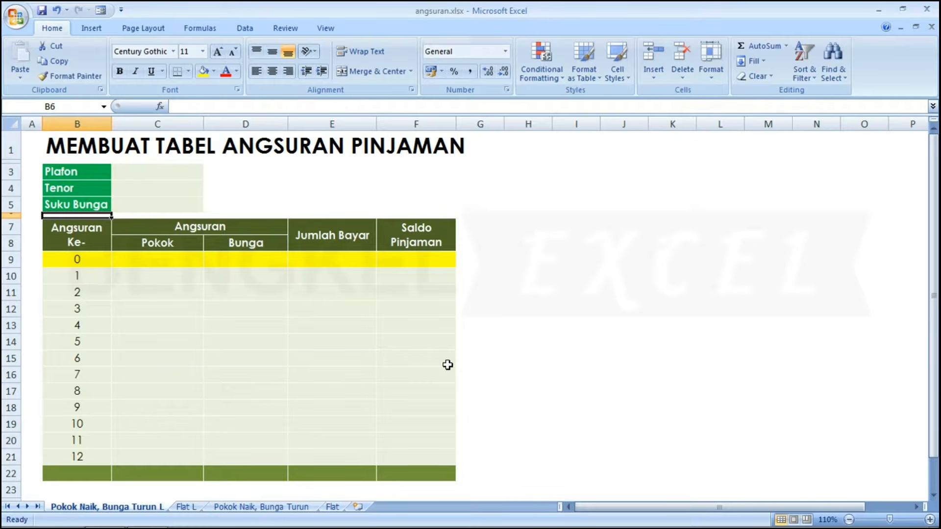
{"action": "key", "text": "Down"}
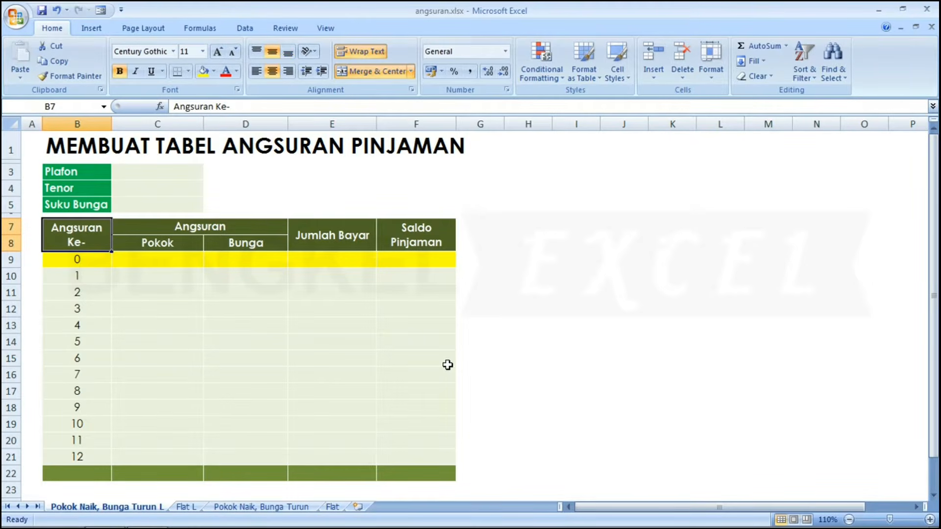
{"action": "key", "text": "Down"}
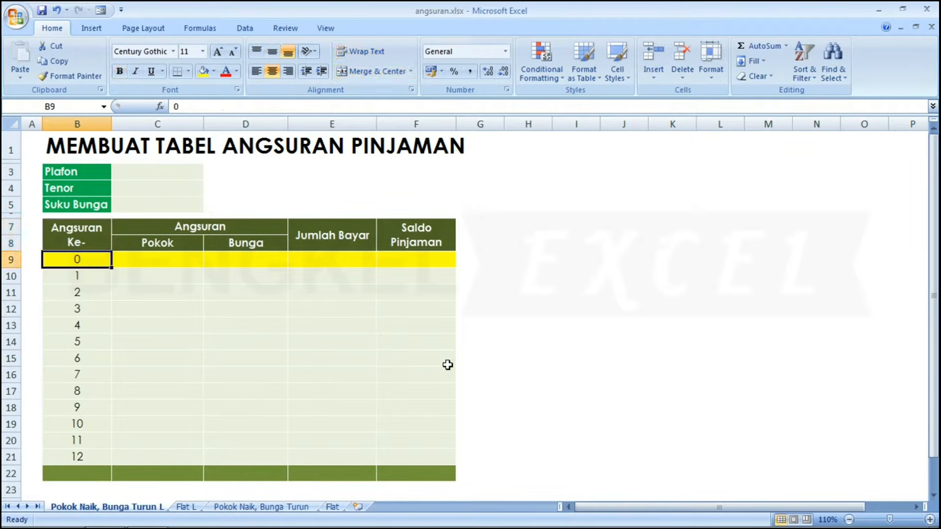
{"action": "key", "text": "Up"}
{"action": "key", "text": "Right"}
{"action": "key", "text": "Down"}
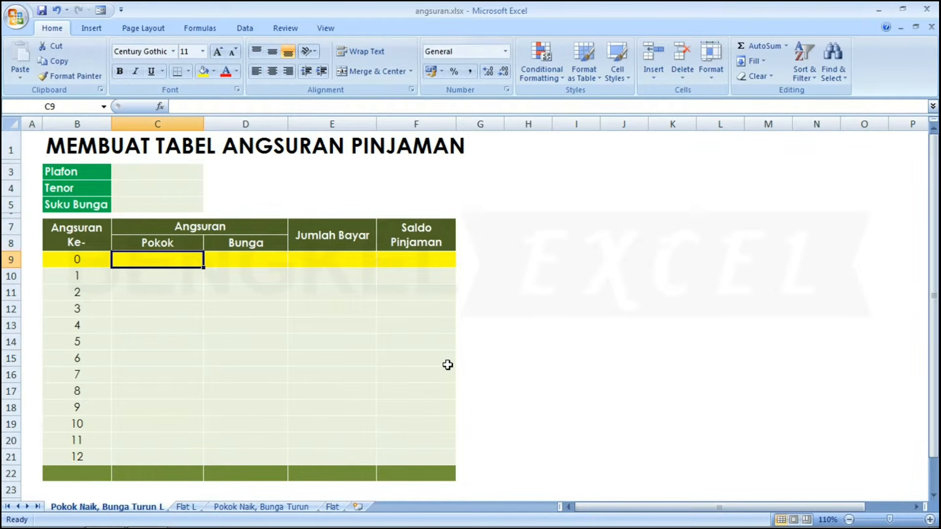
{"action": "key", "text": "Right"}
{"action": "key", "text": "Left"}
{"action": "key", "text": "Left"}
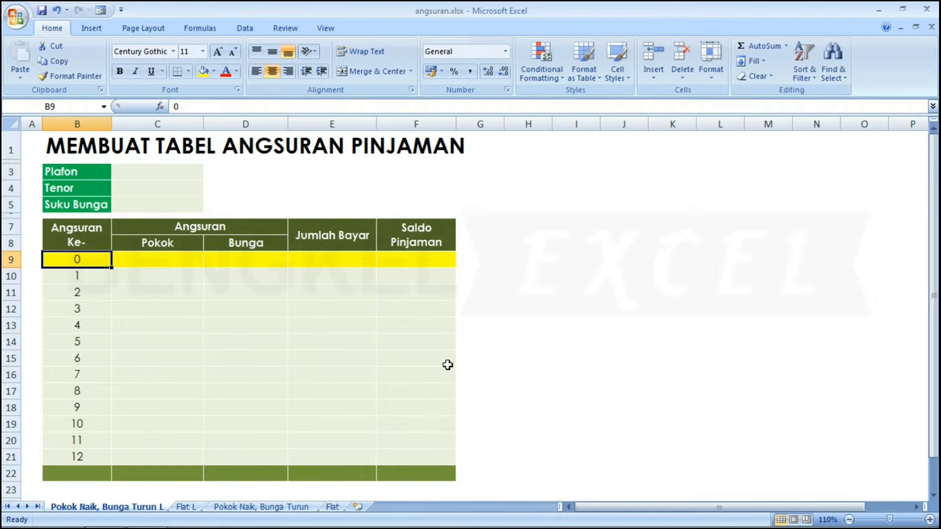
{"action": "key", "text": "Right"}
{"action": "key", "text": "Right"}
{"action": "key", "text": "Right"}
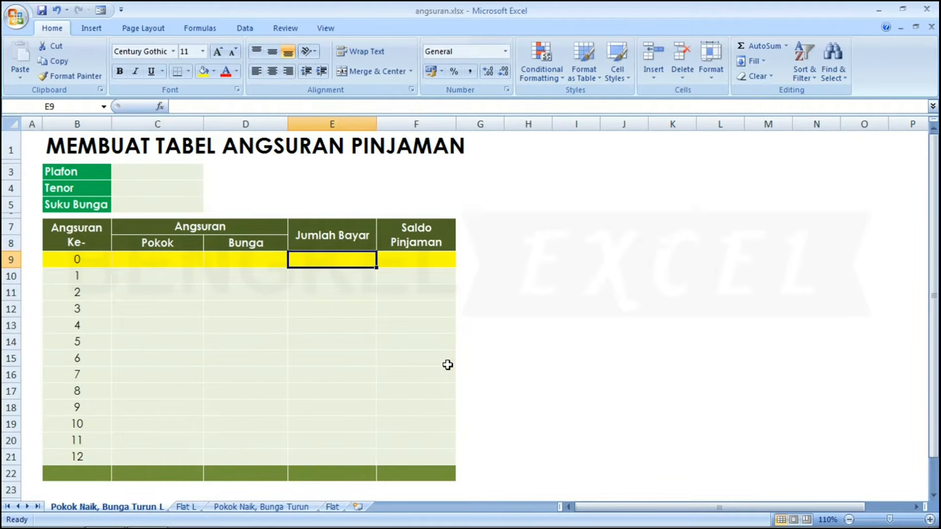
{"action": "key", "text": "Left"}
{"action": "key", "text": "Left"}
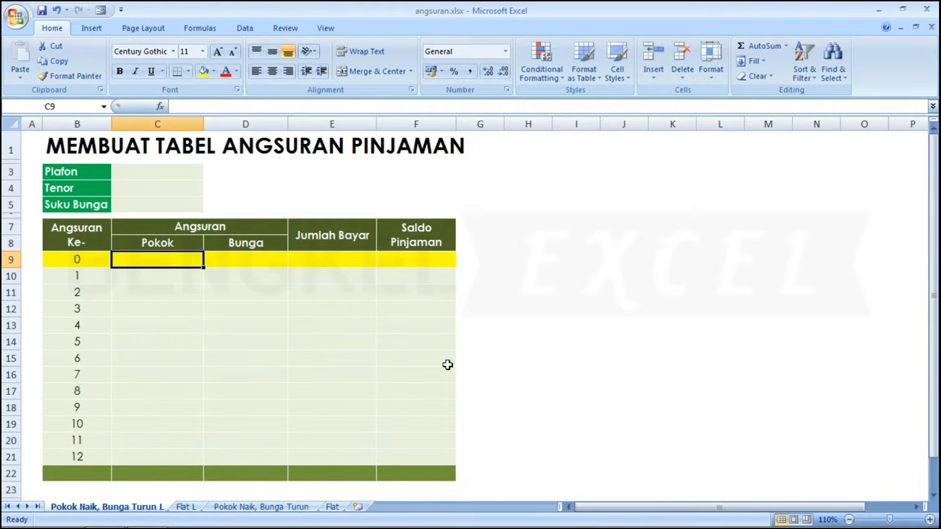
{"action": "key", "text": "Left"}
{"action": "key", "text": "Up"}
{"action": "key", "text": "Up"}
{"action": "key", "text": "Up"}
{"action": "key", "text": "Up"}
{"action": "key", "text": "Right"}
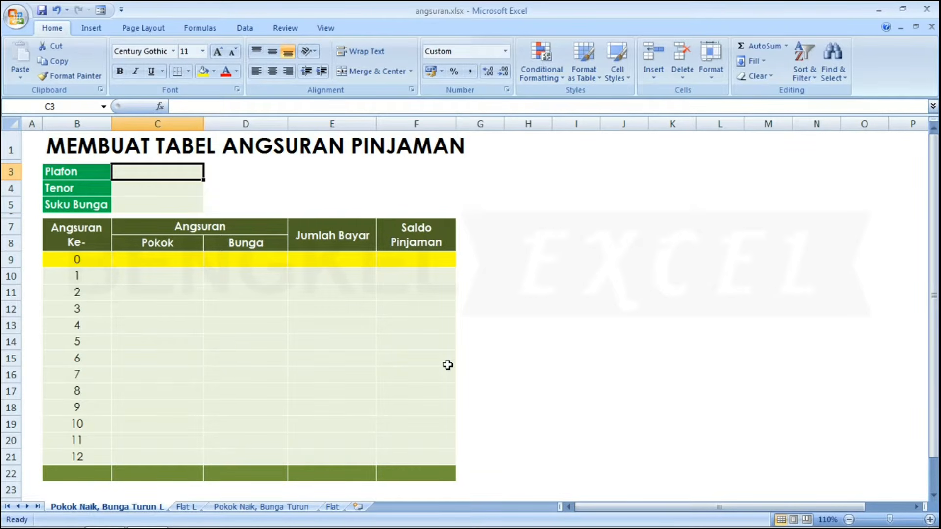
{"action": "key", "text": "Down"}
{"action": "key", "text": "Down"}
{"action": "key", "text": "Down"}
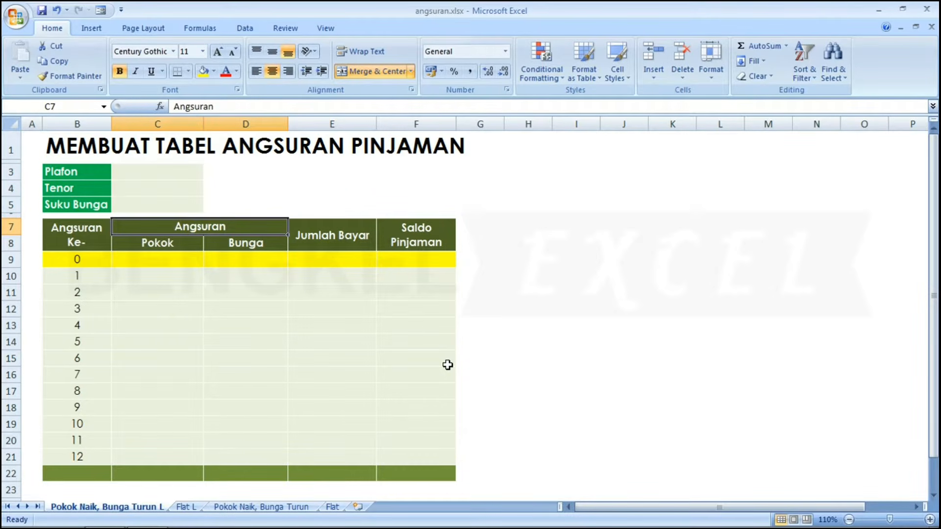
{"action": "key", "text": "Down"}
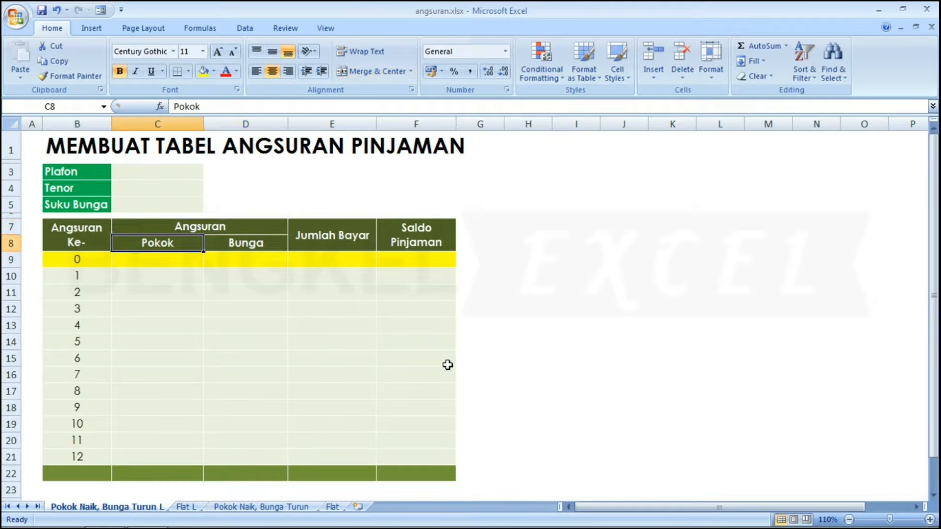
{"action": "key", "text": "Left"}
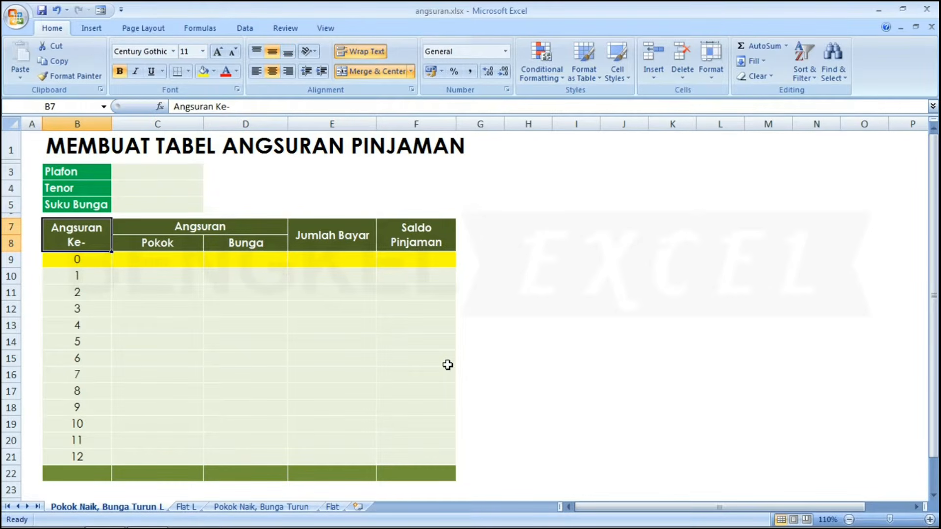
Enter 10000000 as the Plafon in C3 and 12 as the Tenor in C4.
{"action": "key", "text": "Up"}
{"action": "key", "text": "Up"}
{"action": "key", "text": "Up"}
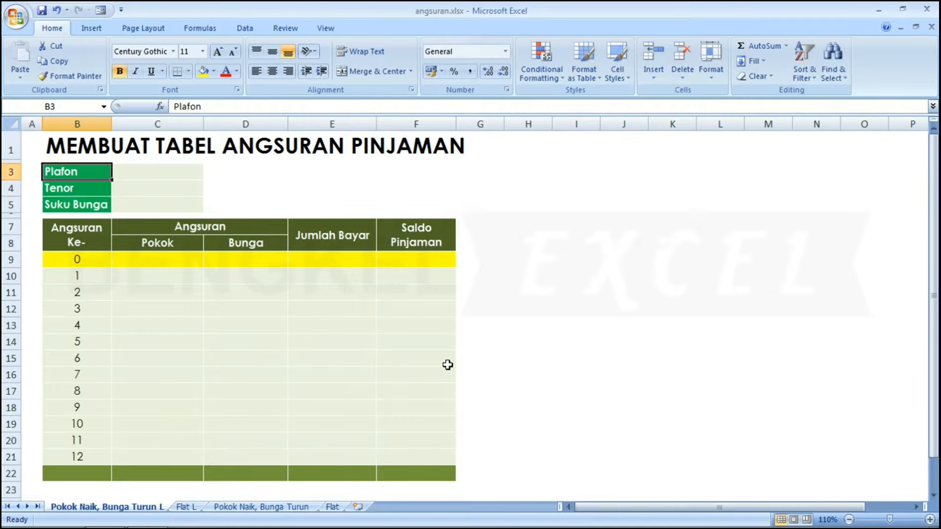
{"action": "key", "text": "Right"}
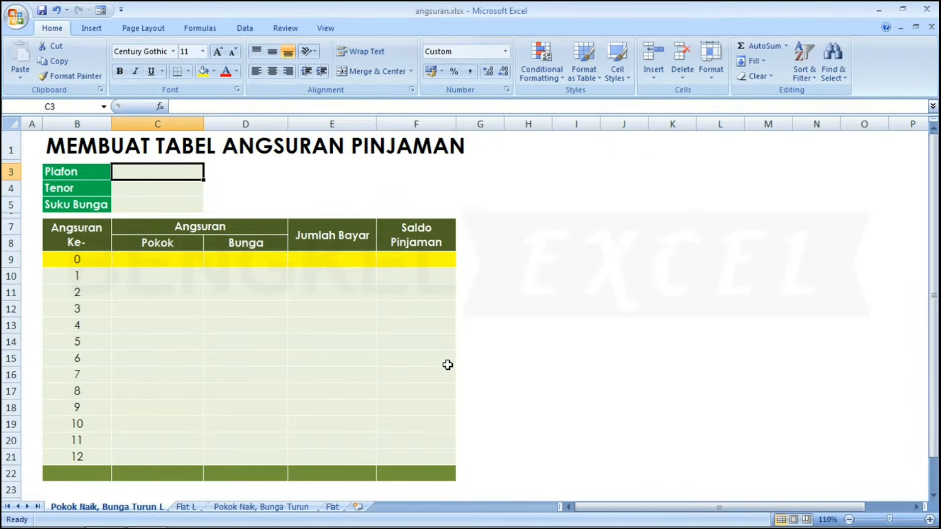
{"action": "type", "text": "1"}
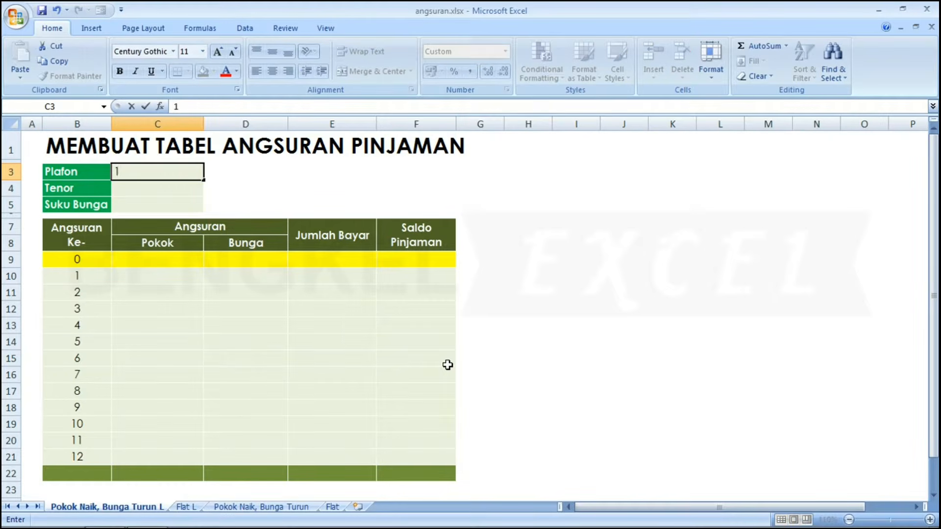
{"action": "type", "text": "0.000.000"}
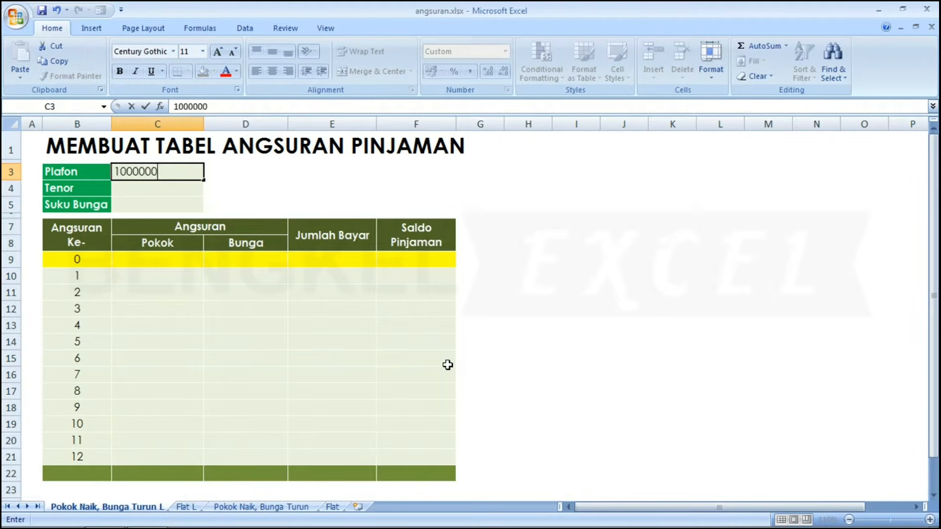
{"action": "key", "text": "Return"}
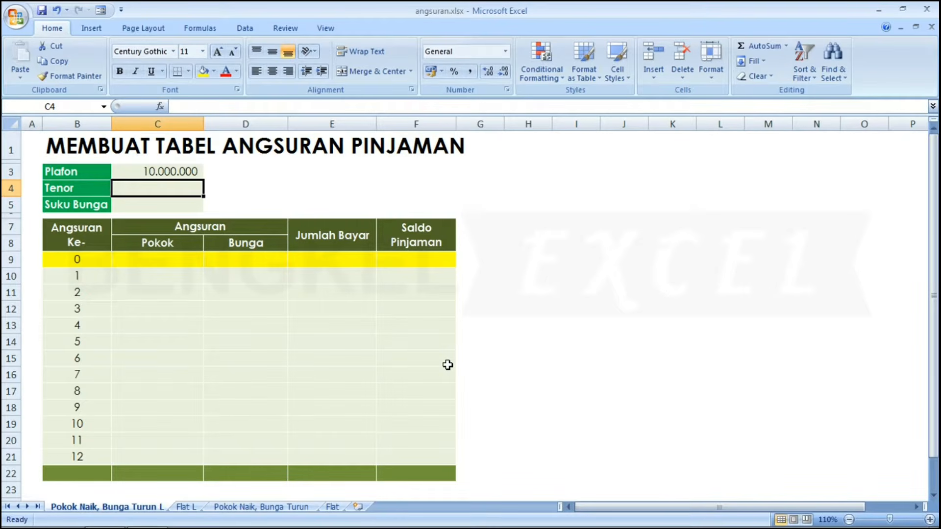
{"action": "key", "text": "ctrl+b"}
{"action": "type", "text": "12"}
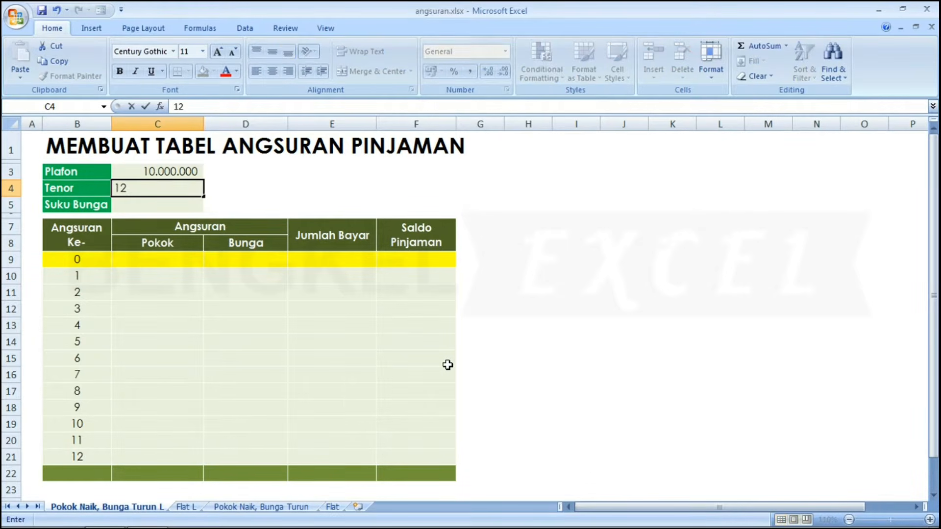
{"action": "key", "text": "Return"}
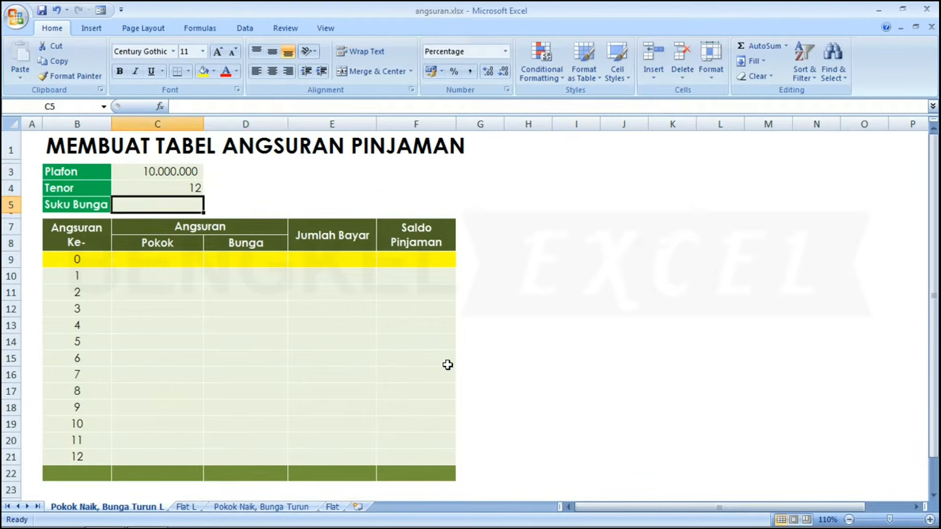
Enter the annual interest rate of 12% in cell D5, beside the Suku Bunga field.
{"action": "key", "text": "Right"}
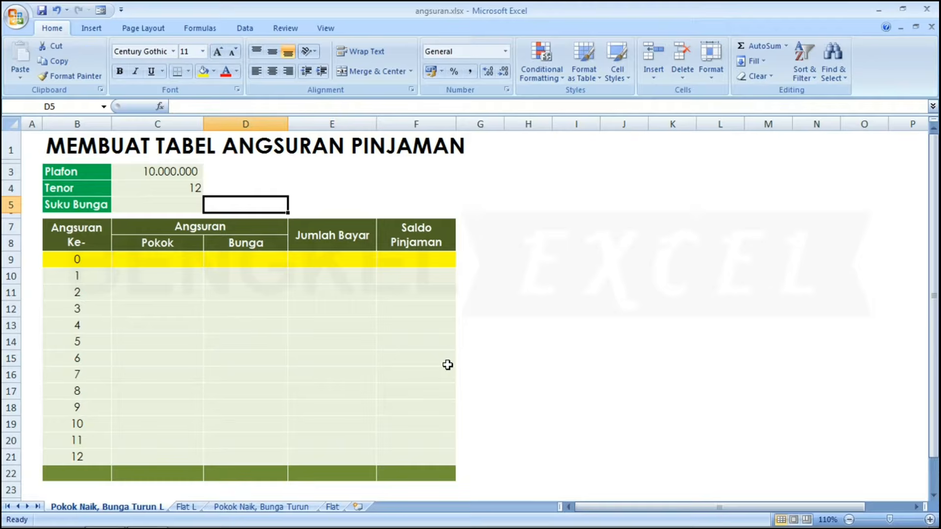
{"action": "type", "text": "12"}
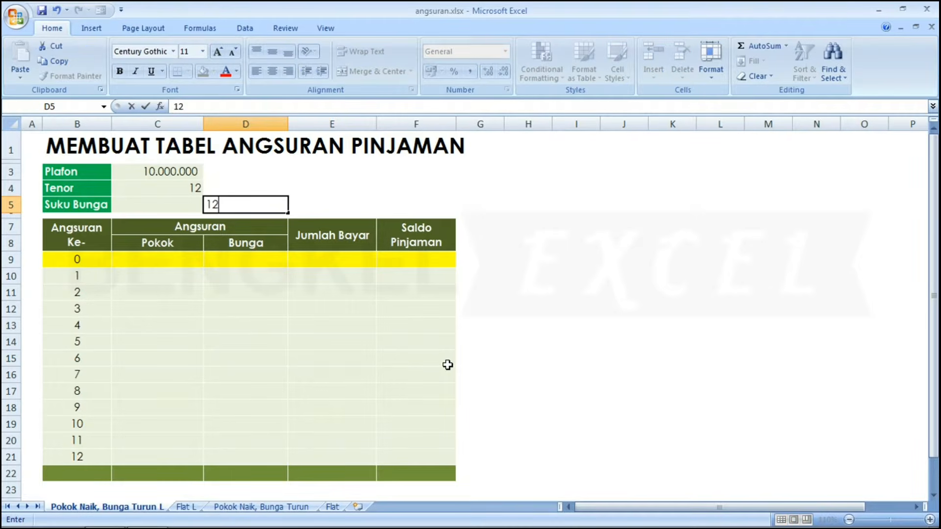
{"action": "type", "text": "%"}
{"action": "key", "text": "Return"}
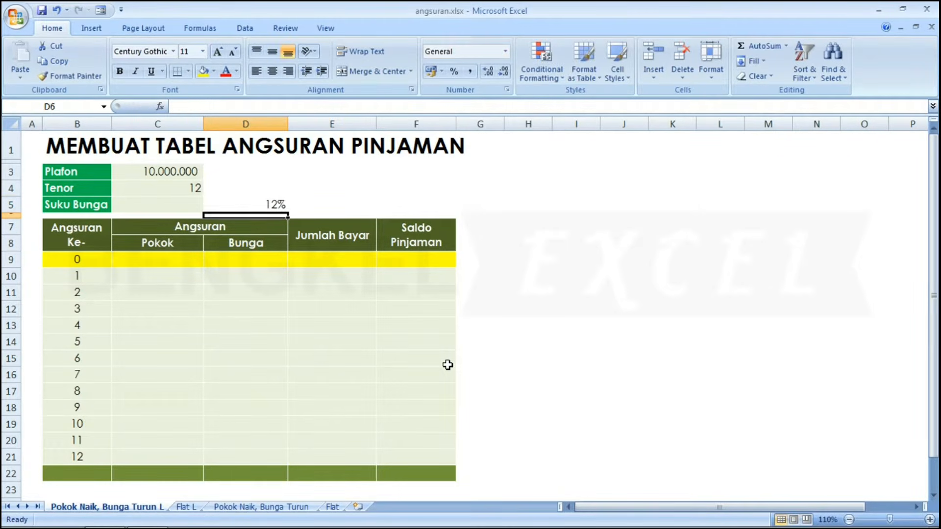
Calculate the monthly Suku Bunga in C5 with the formula =D5/12.
{"action": "key", "text": "Up"}
{"action": "key", "text": "Left"}
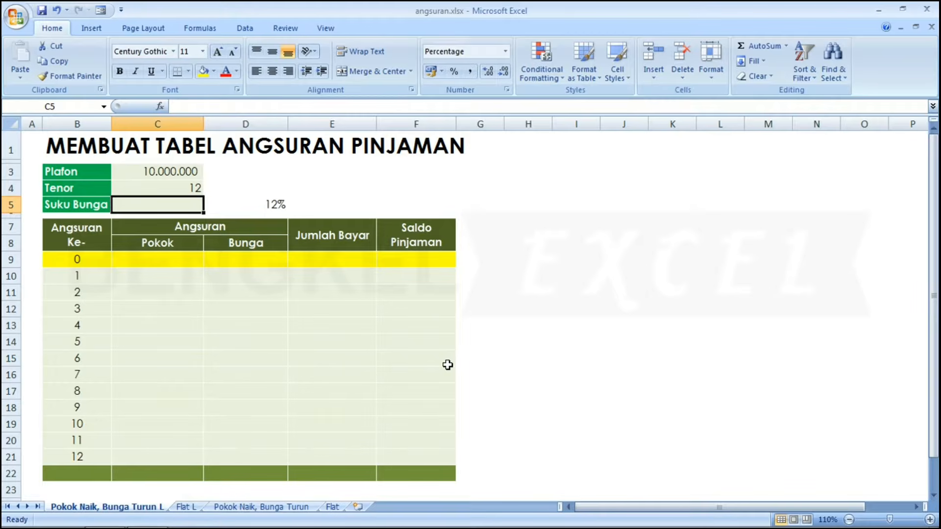
{"action": "type", "text": "="}
{"action": "key", "text": "Right"}
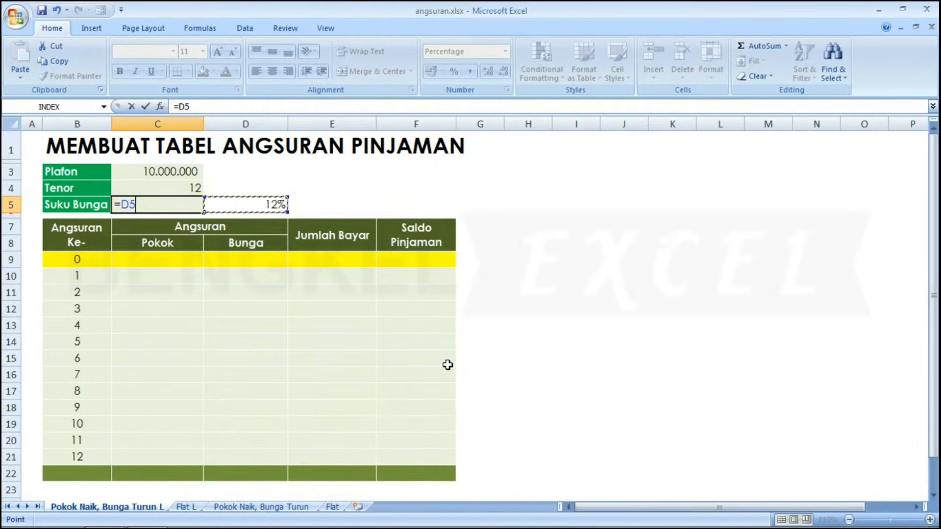
{"action": "type", "text": "/12"}
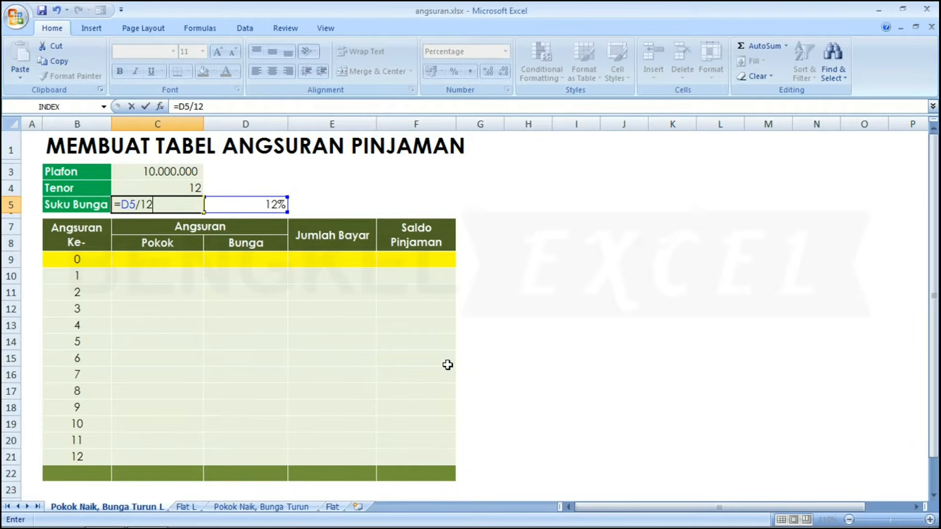
{"action": "key", "text": "ctrl+Return"}
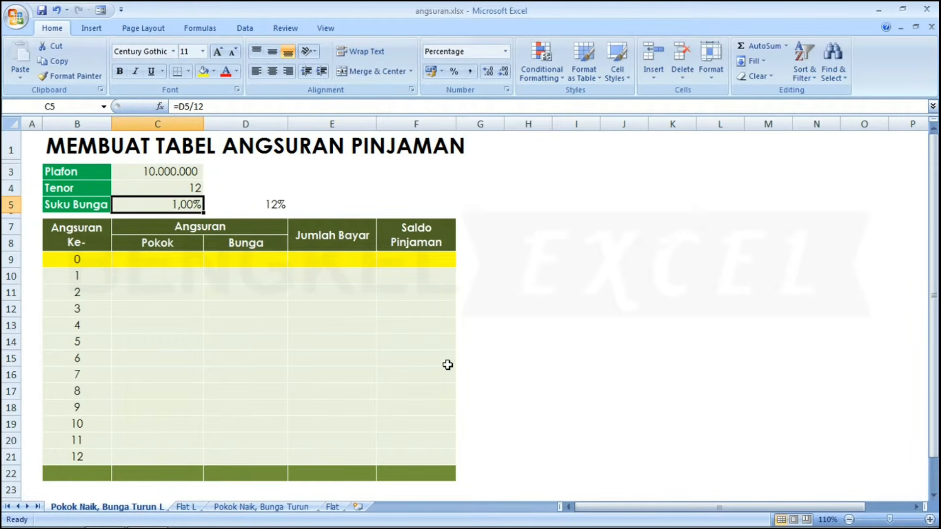
Label the annual rate by entering "Per Tahun" in cell E5.
{"action": "key", "text": "Right"}
{"action": "key", "text": "Left"}
{"action": "key", "text": "Right"}
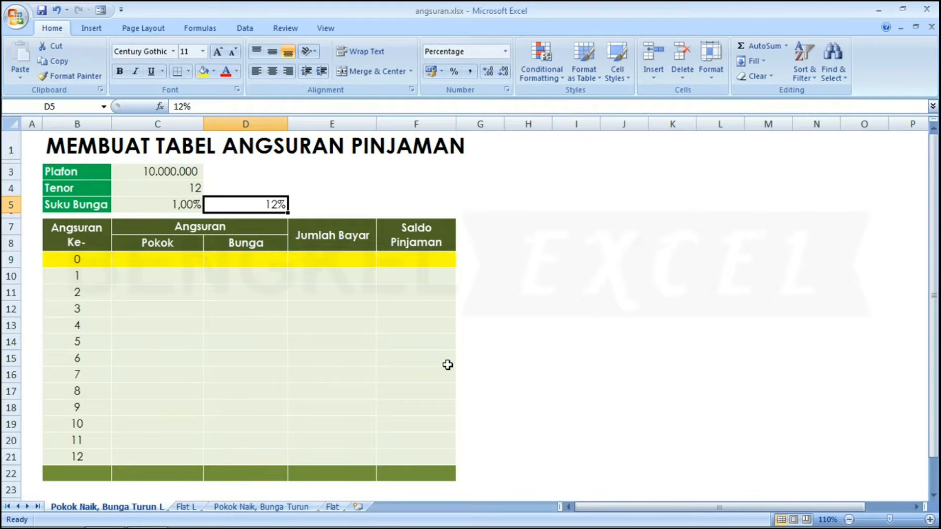
{"action": "key", "text": "Right"}
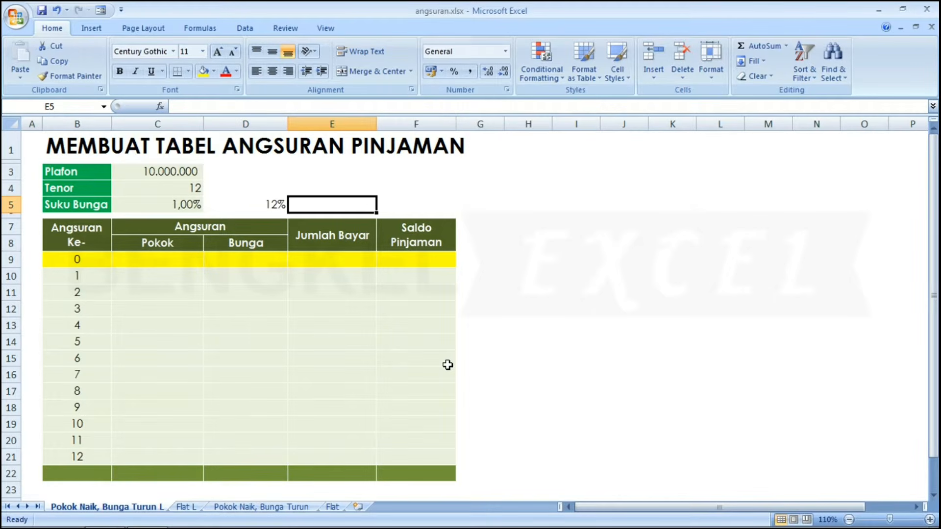
{"action": "type", "text": "Per"}
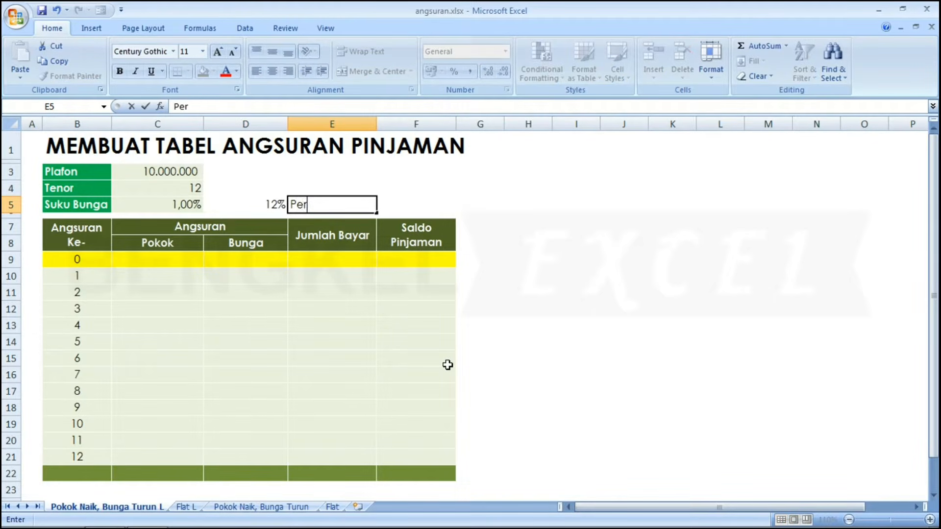
{"action": "type", "text": " Tahum"}
{"action": "key", "text": "BackSpace"}
{"action": "type", "text": "n"}
{"action": "key", "text": "Return"}
Set the opening Saldo Pinjaman in F9, on the installment 0 row, to the loan amount with the formula =C3.
{"action": "key", "text": "Down"}
{"action": "key", "text": "Down"}
{"action": "key", "text": "Down"}
{"action": "key", "text": "Left"}
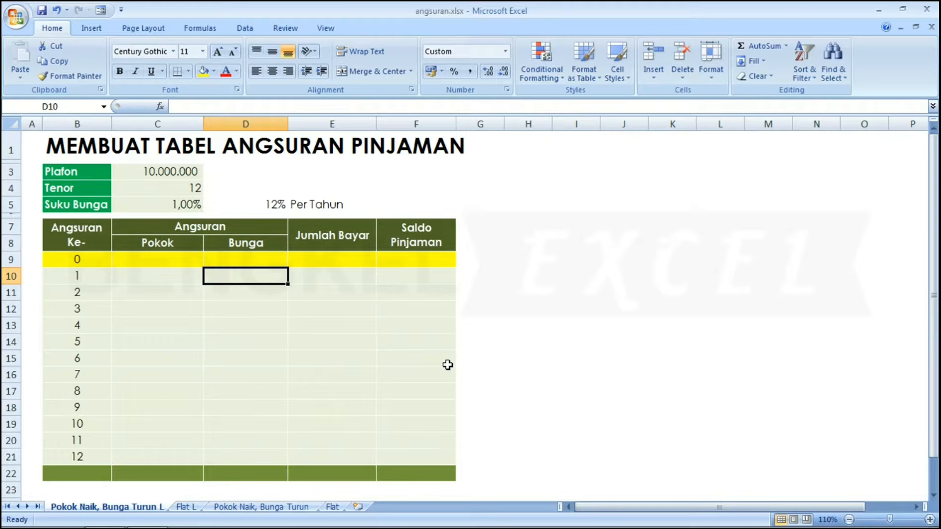
{"action": "key", "text": "Left"}
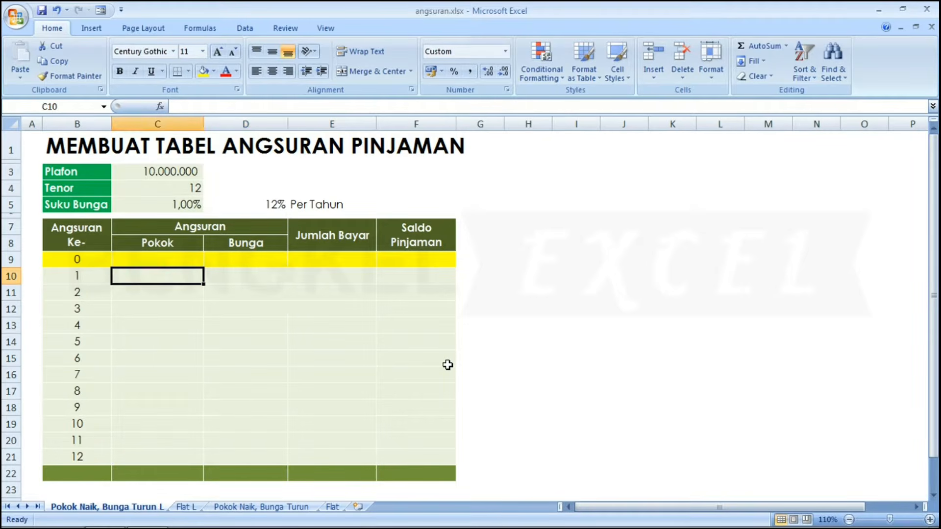
{"action": "key", "text": "Up"}
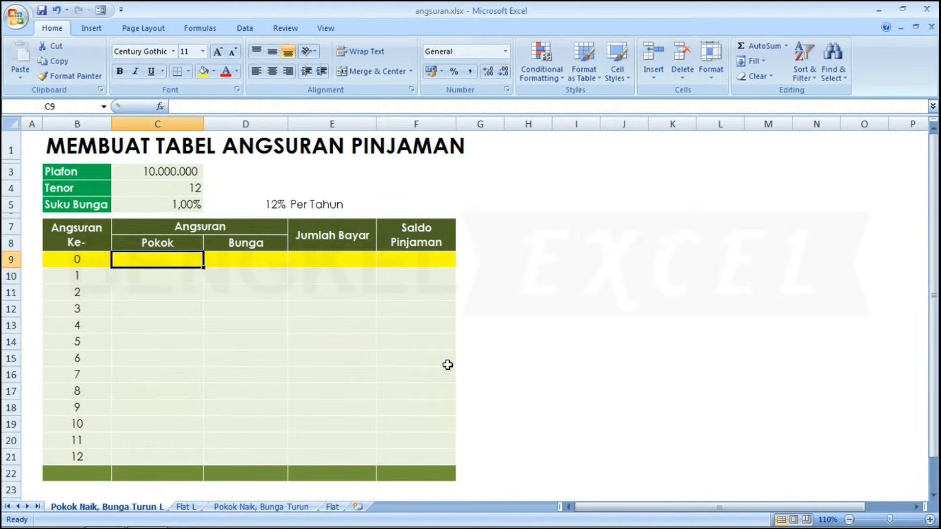
{"action": "key", "text": "Up"}
{"action": "key", "text": "Down"}
{"action": "key", "text": "Left"}
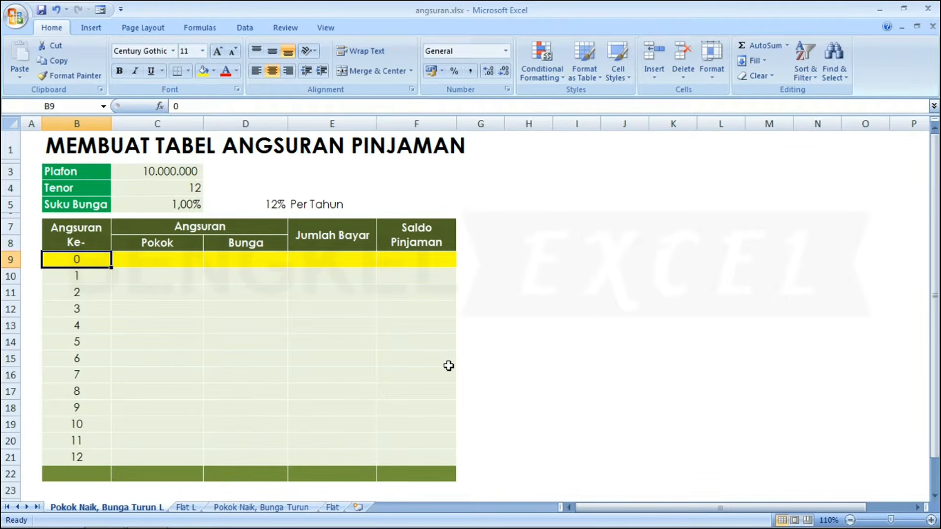
{"action": "key", "text": "Right"}
{"action": "key", "text": "Right"}
{"action": "key", "text": "Right"}
{"action": "key", "text": "Right"}
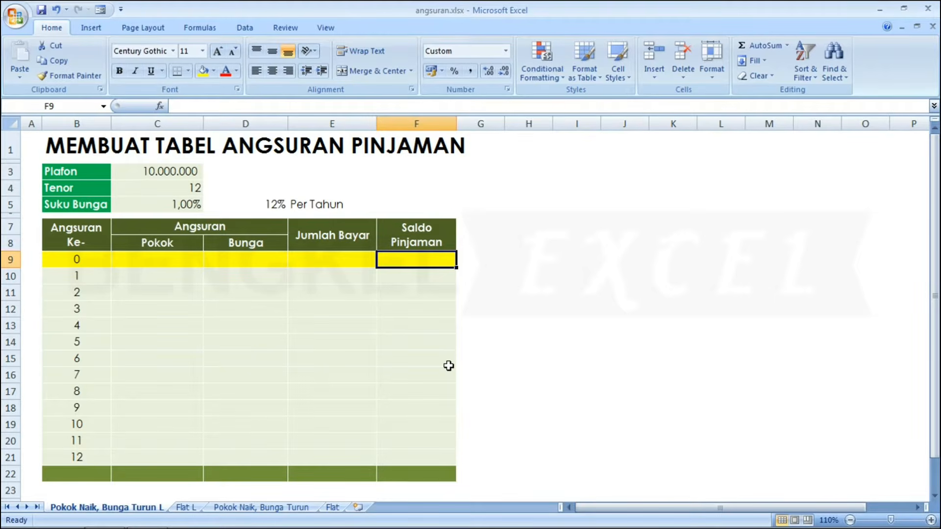
{"action": "type", "text": "="}
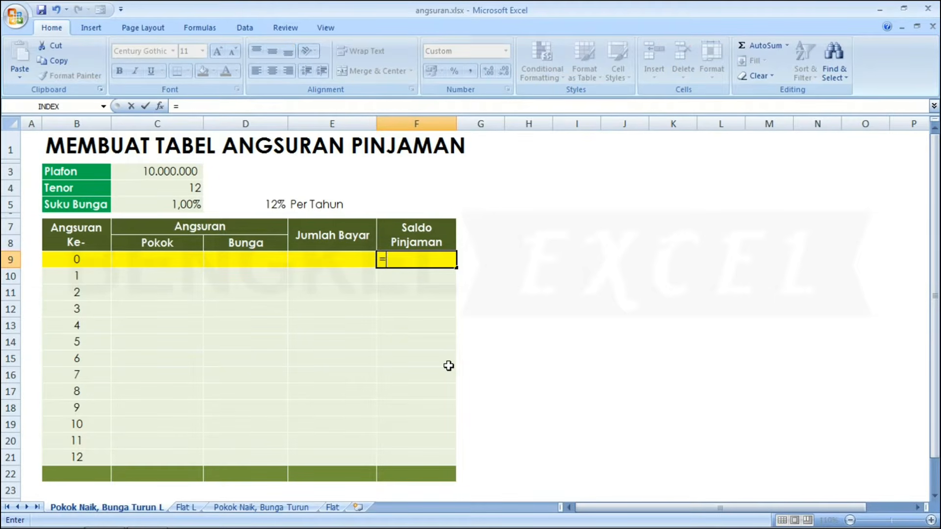
{"action": "left_click", "coordinate": [175, 172]}
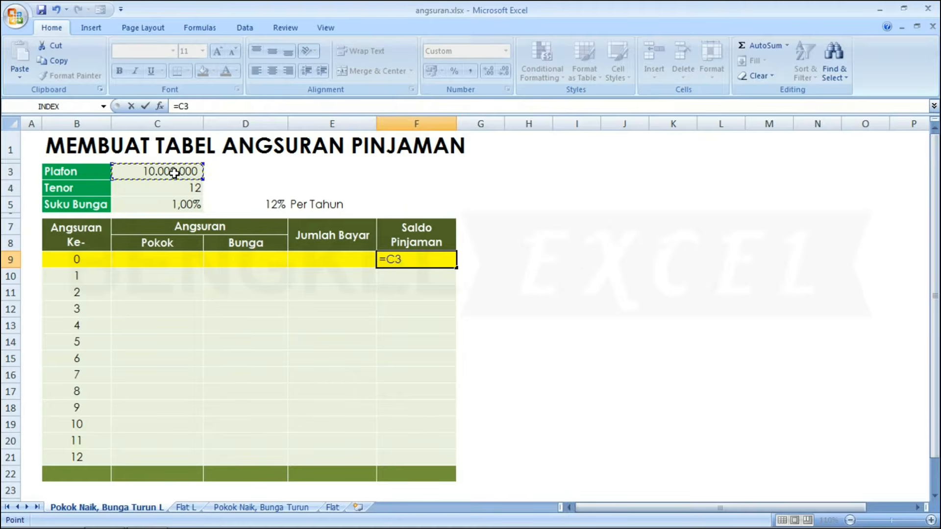
{"action": "key", "text": "Return"}
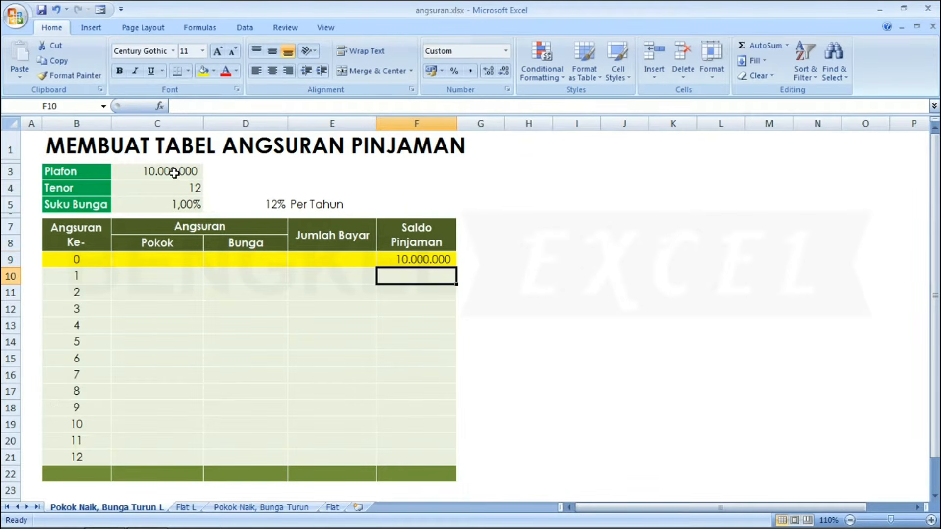
Begin a PPMT formula in C10 under Pokok, using $C$5 as the rate and B10 as the period.
{"action": "key", "text": "Left"}
{"action": "key", "text": "Left"}
{"action": "key", "text": "Left"}
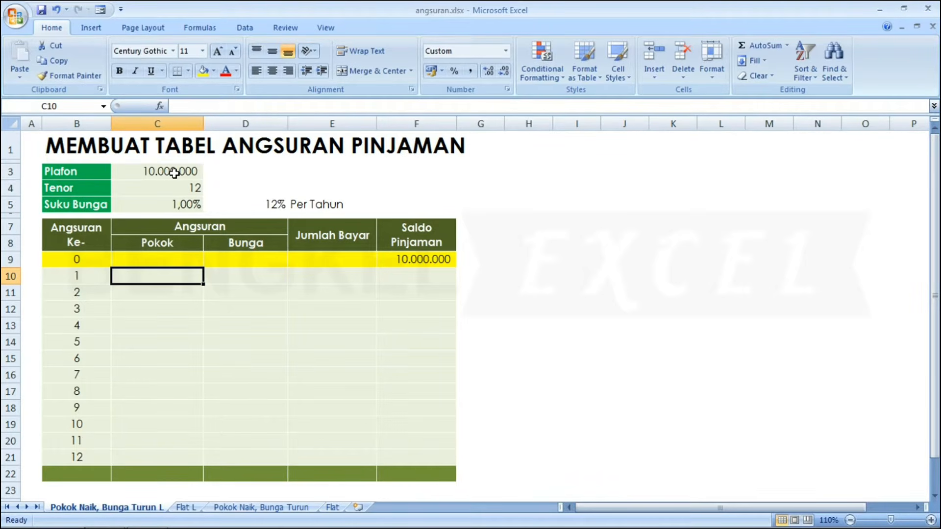
{"action": "key", "text": "Right"}
{"action": "key", "text": "Left"}
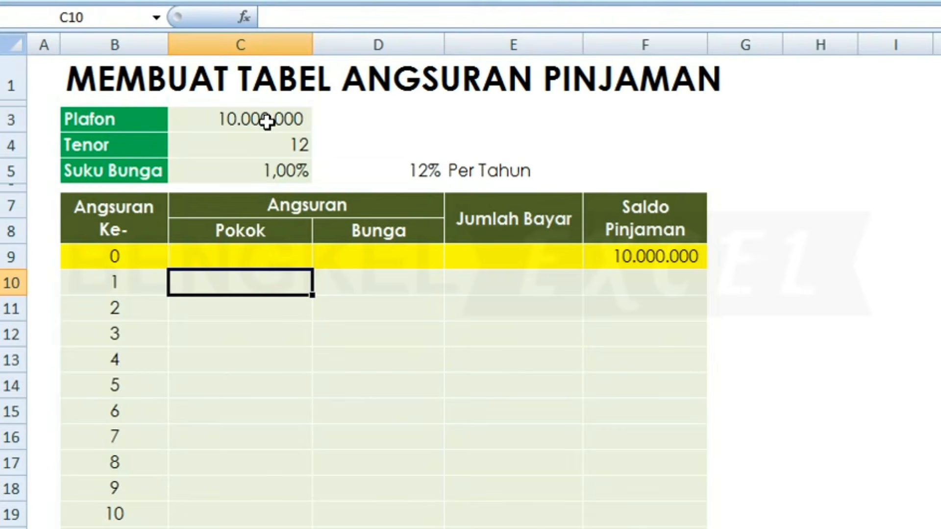
{"action": "type", "text": "="}
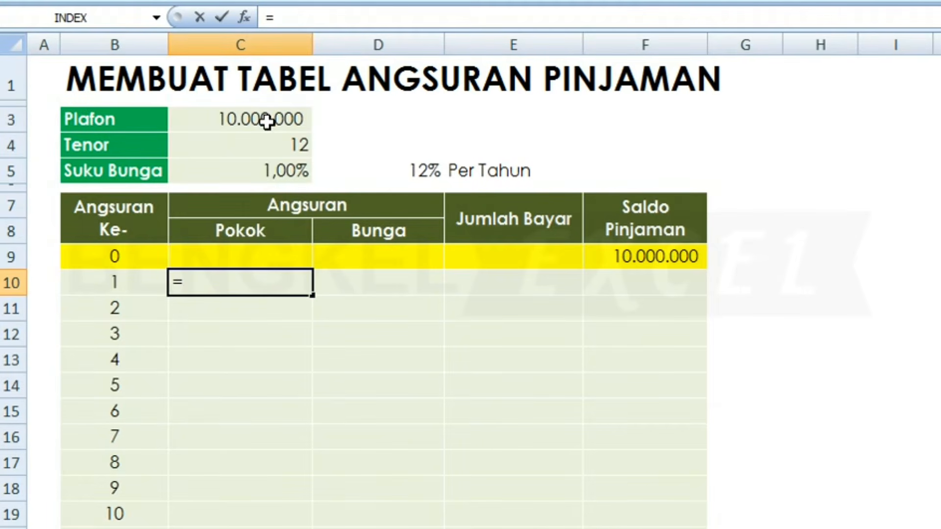
{"action": "type", "text": "pp"}
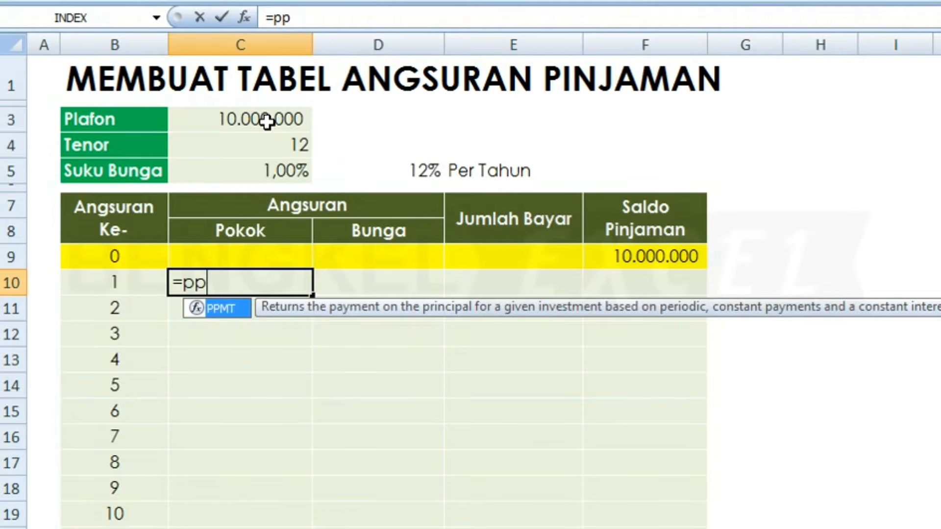
{"action": "key", "text": "Tab"}
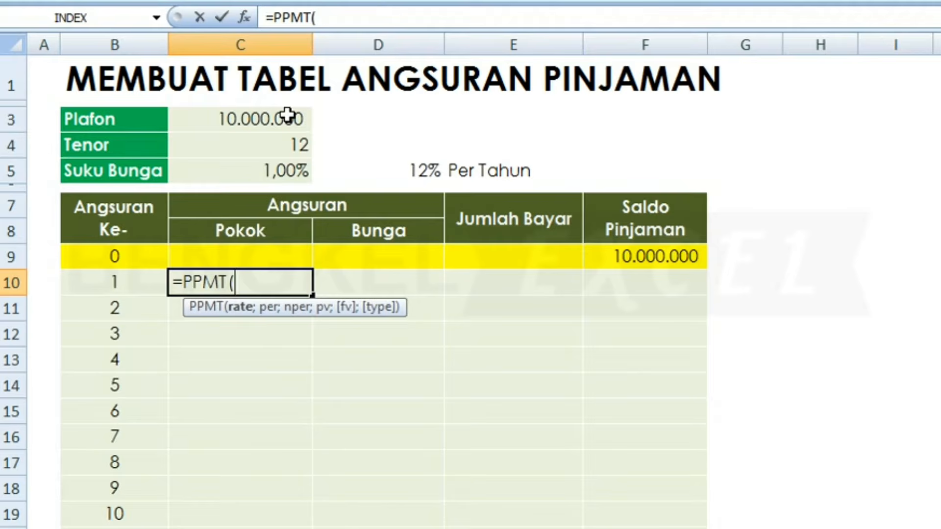
{"action": "left_click", "coordinate": [262, 177]}
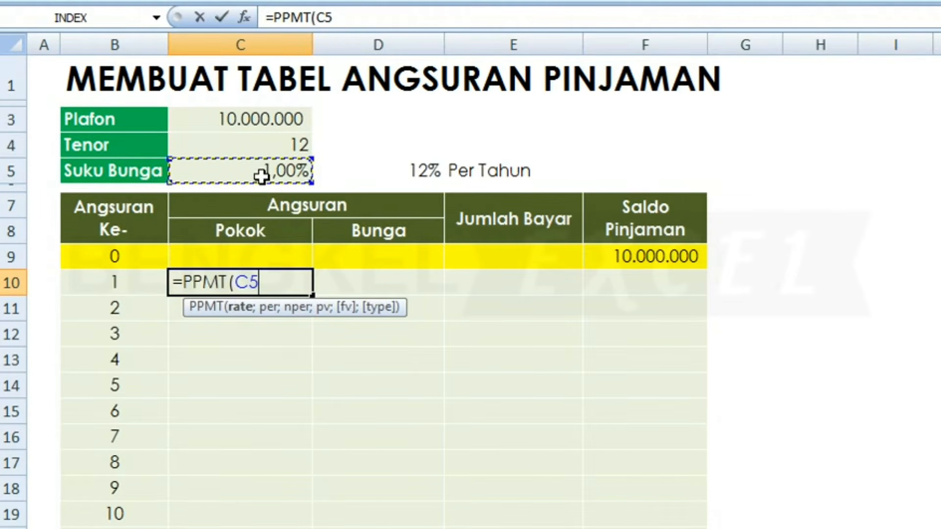
{"action": "key", "text": "F4"}
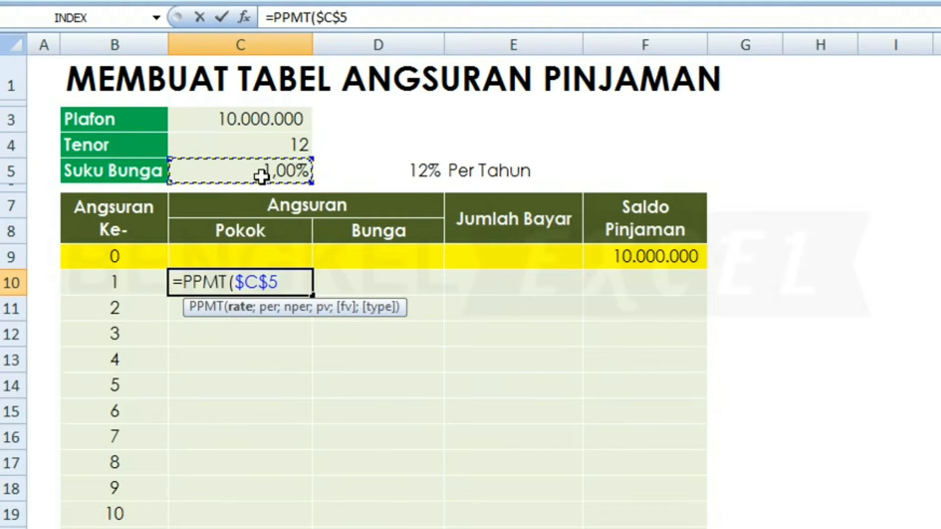
{"action": "type", "text": ";"}
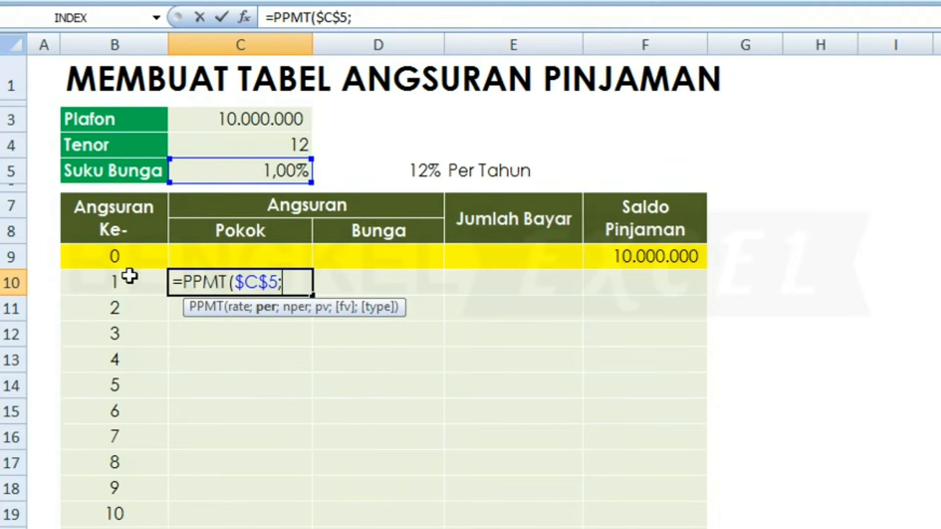
{"action": "left_click", "coordinate": [116, 286]}
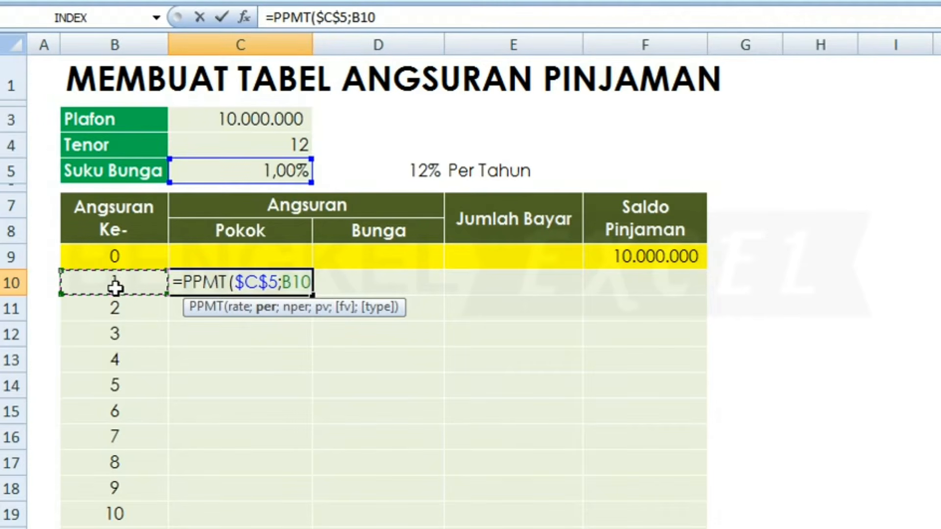
Complete the C10 formula as =PPMT($C$5;B10;$C$4;-$C$3), with the Tenor as nper and the negative Plafon as pv.
{"action": "type", "text": ";"}
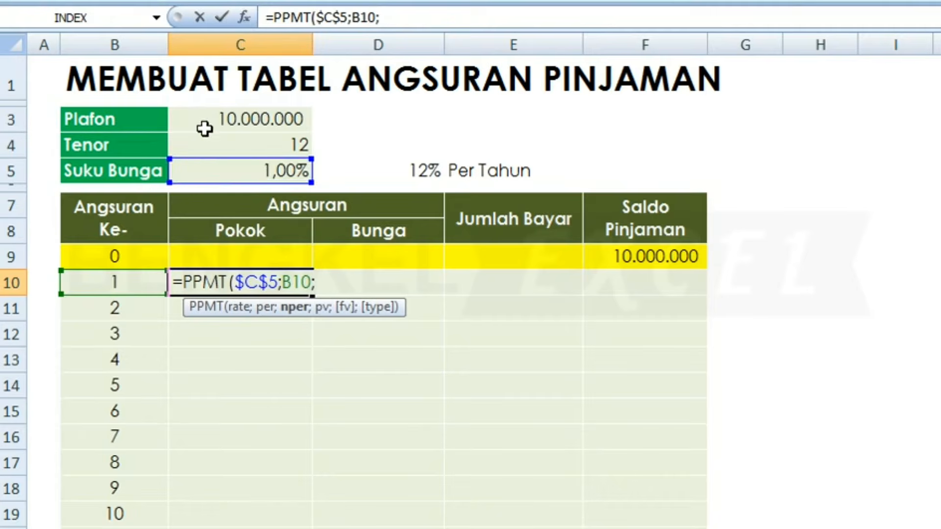
{"action": "left_click", "coordinate": [202, 148]}
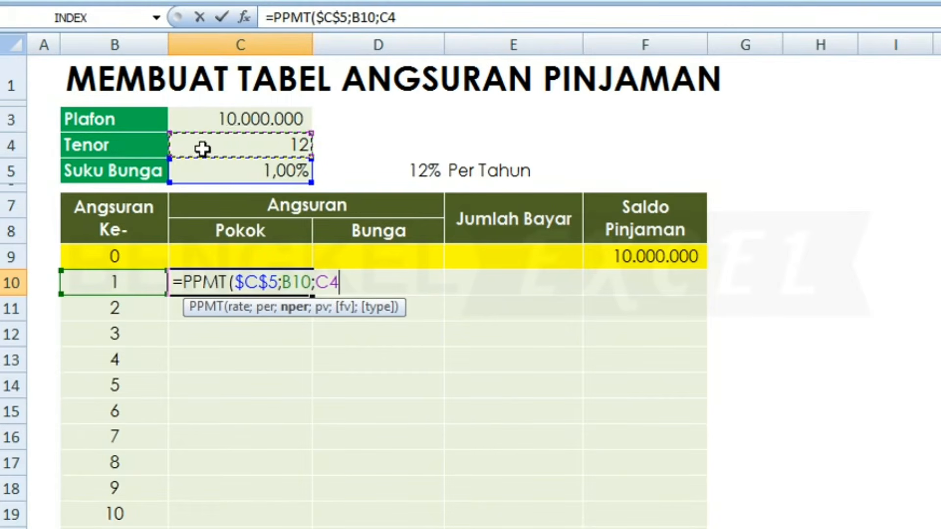
{"action": "key", "text": "F4"}
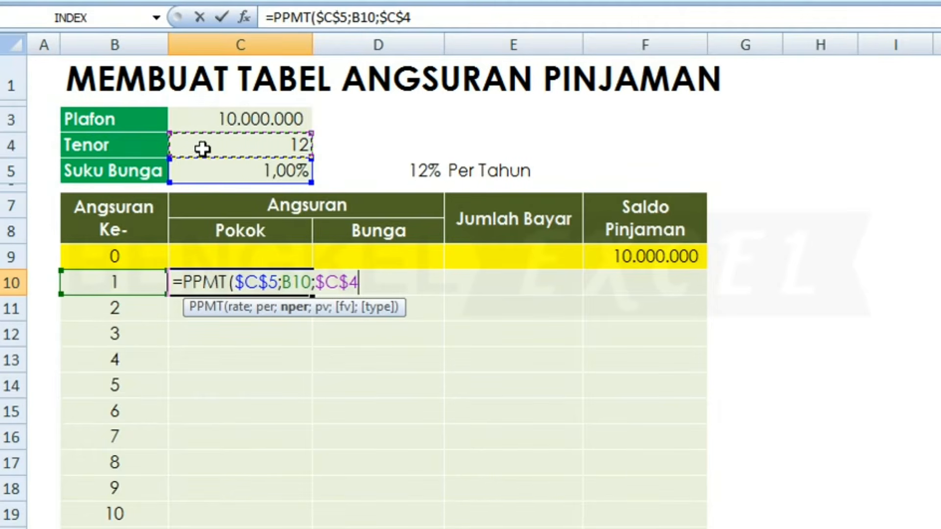
{"action": "type", "text": ";"}
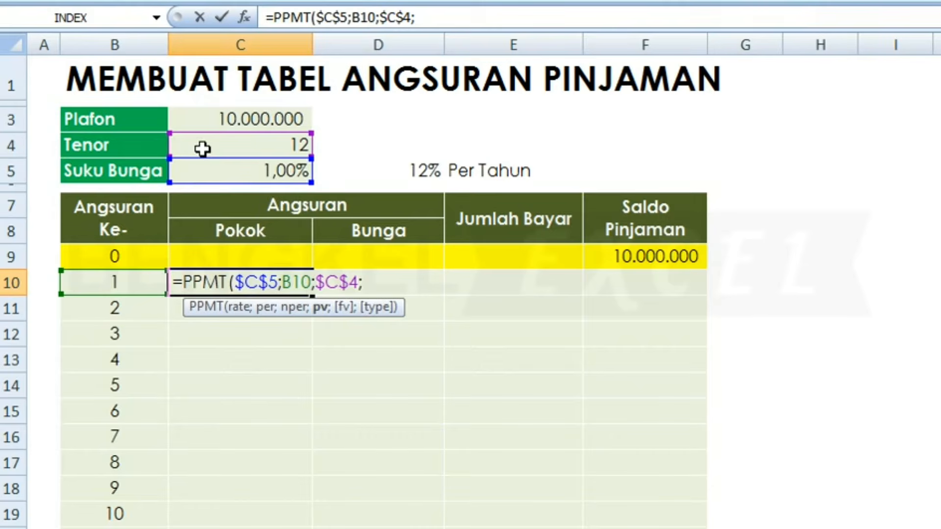
{"action": "type", "text": "-"}
{"action": "left_click", "coordinate": [242, 122]}
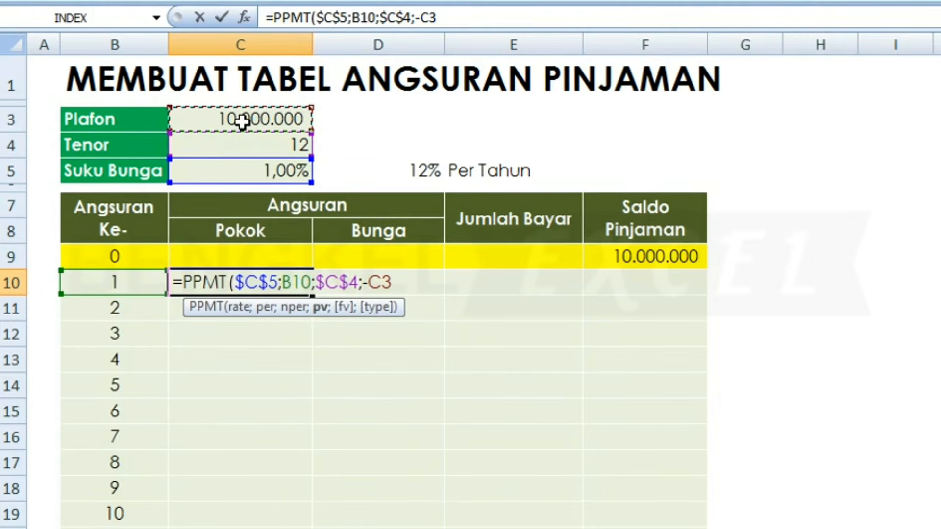
{"action": "key", "text": "F4"}
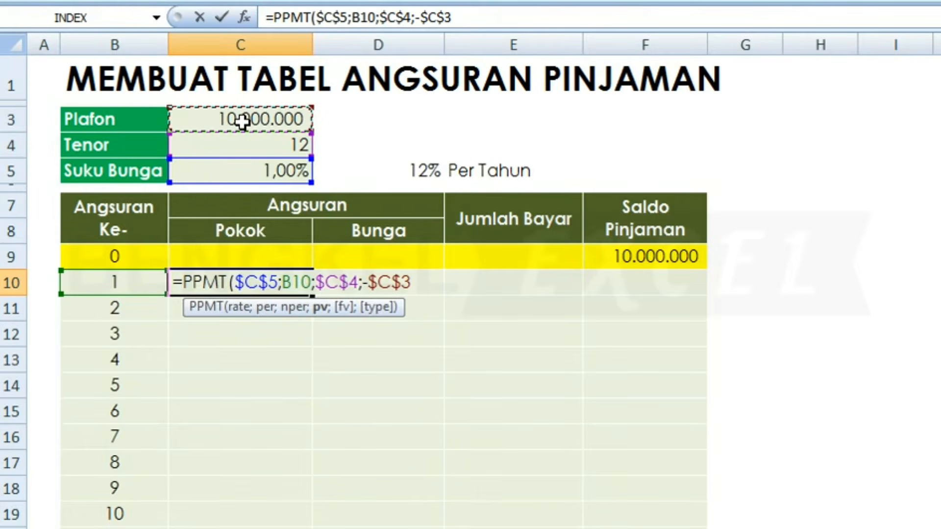
{"action": "type", "text": ")"}
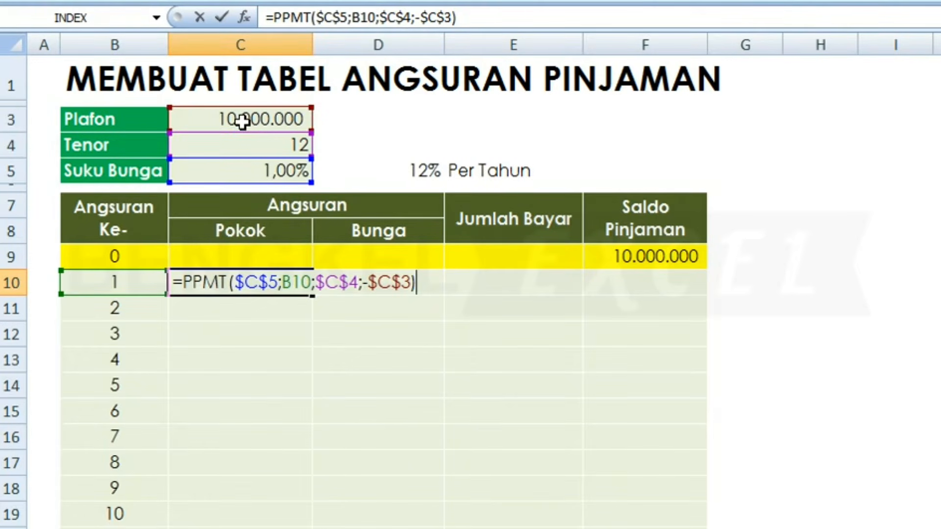
{"action": "key", "text": "Return"}
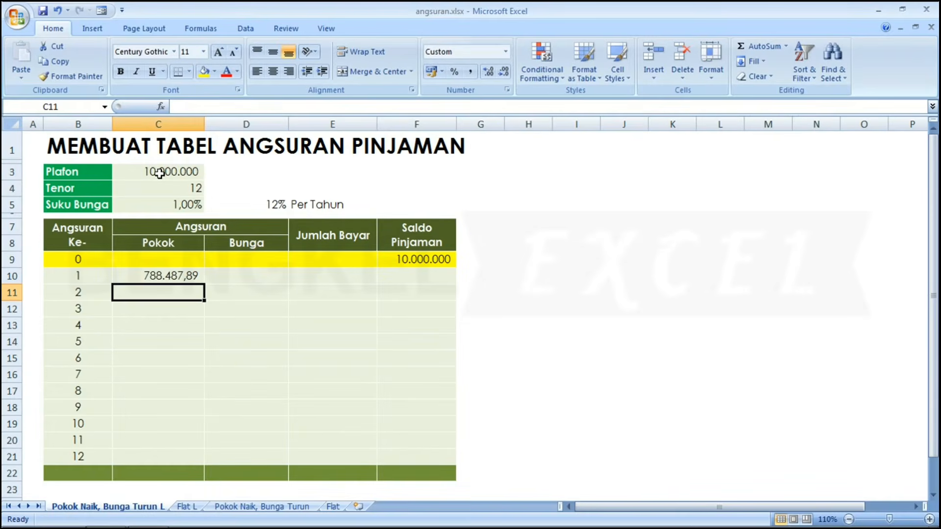
Fill the Pokok formula from C10 down to C21 for all 12 installments.
{"action": "key", "text": "Up"}
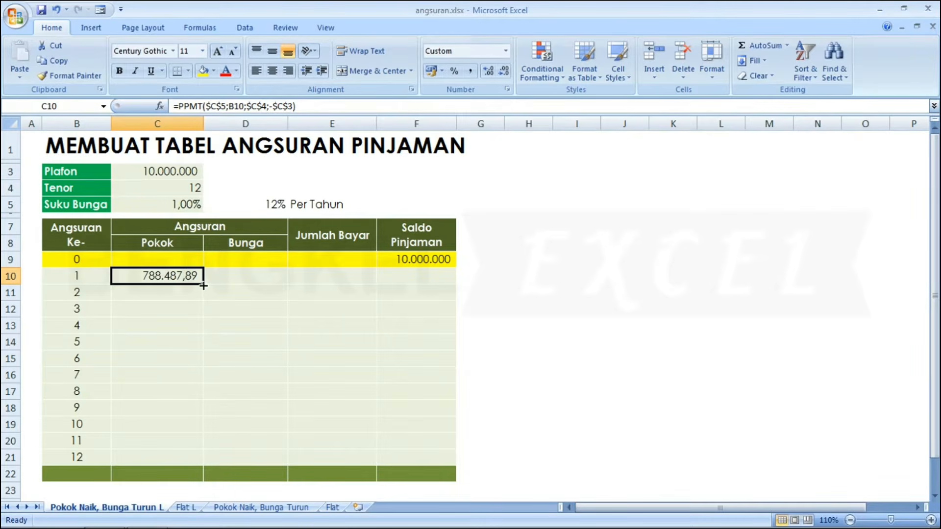
{"action": "left_click_drag", "start_coordinate": [203, 284], "coordinate": [194, 462]}
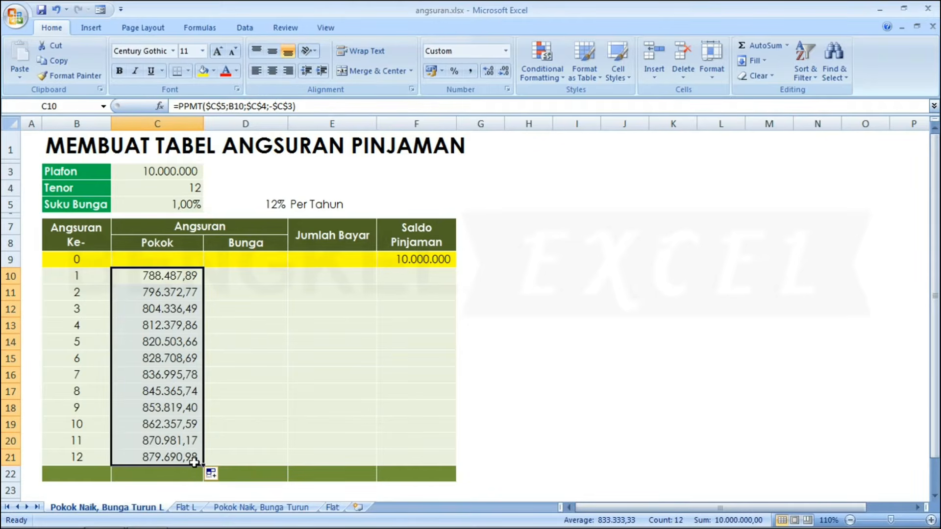
{"action": "key", "text": "Down"}
{"action": "key", "text": "Down"}
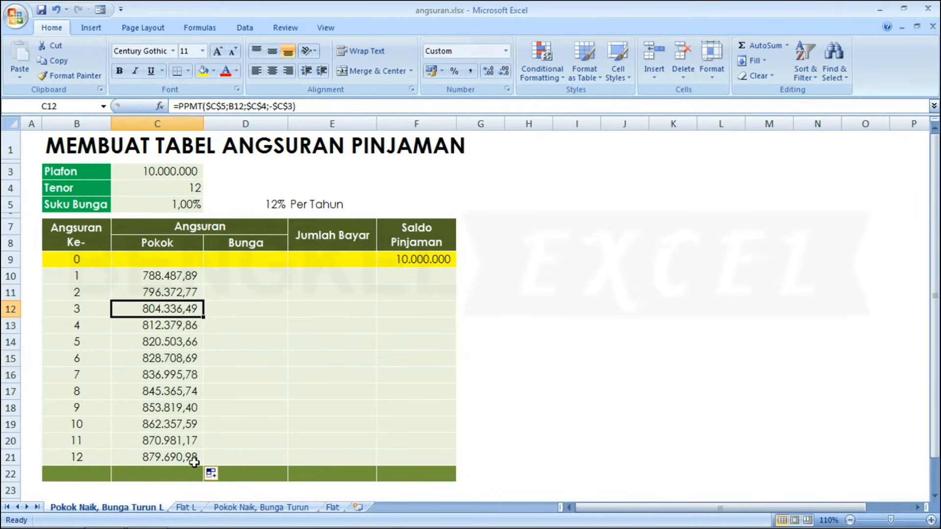
Total the Pokok column in C22 with the formula =SUM(C10:C21).
{"action": "left_click", "coordinate": [174, 472]}
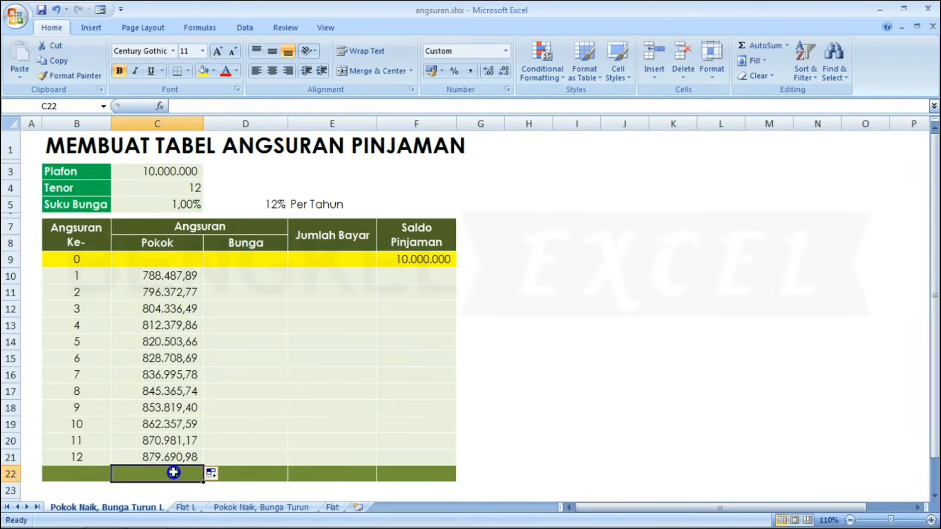
{"action": "type", "text": "=su"}
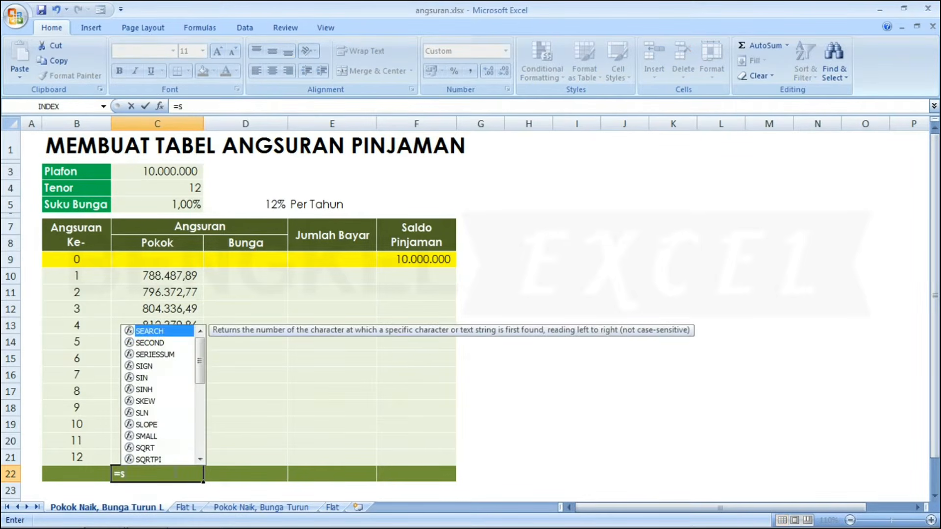
{"action": "key", "text": "Down"}
{"action": "key", "text": "Down"}
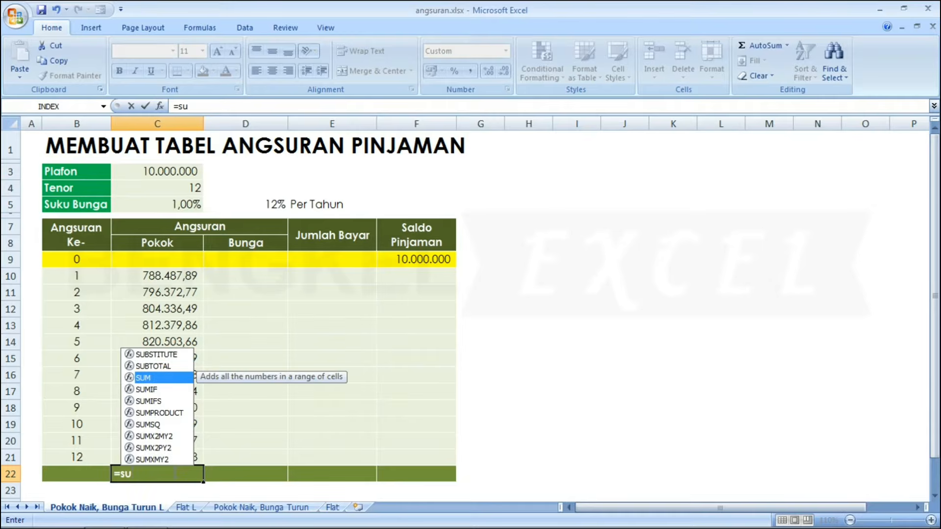
{"action": "key", "text": "Tab"}
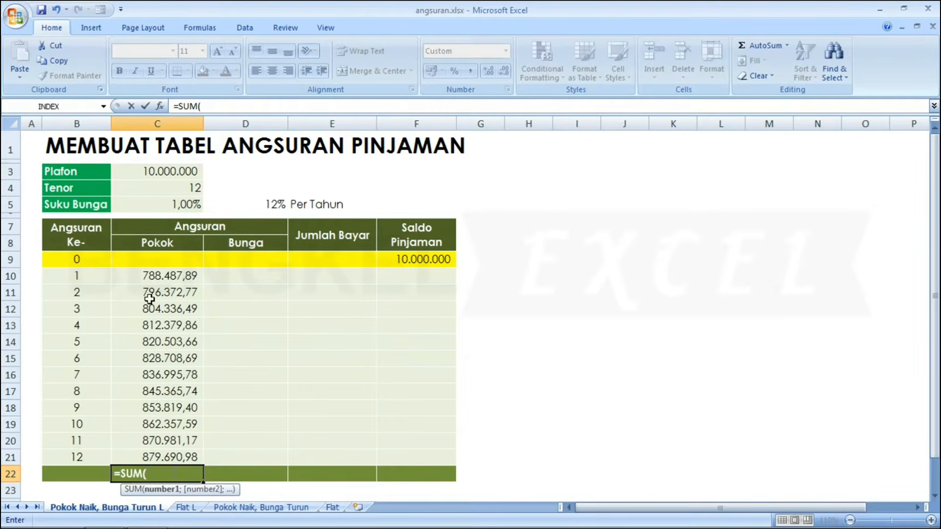
{"action": "left_click_drag", "start_coordinate": [159, 273], "coordinate": [156, 454]}
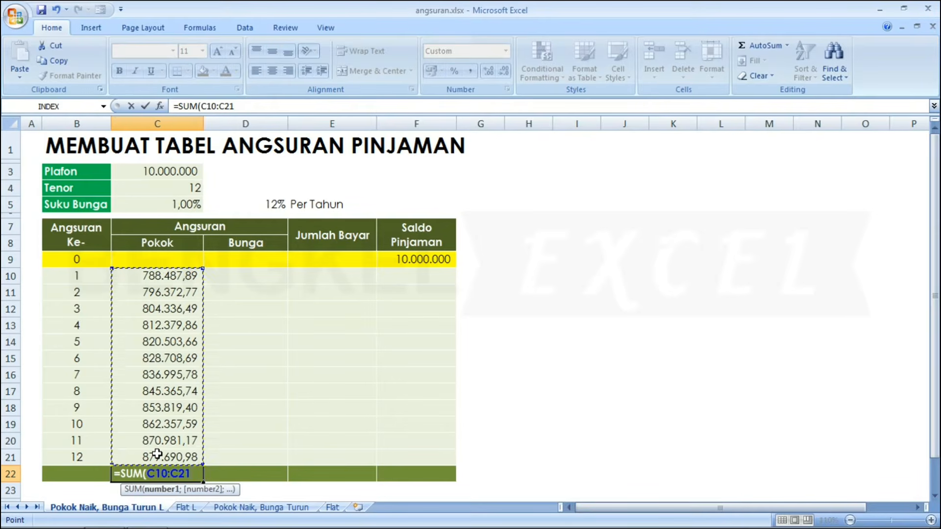
{"action": "type", "text": ")"}
{"action": "key", "text": "Return"}
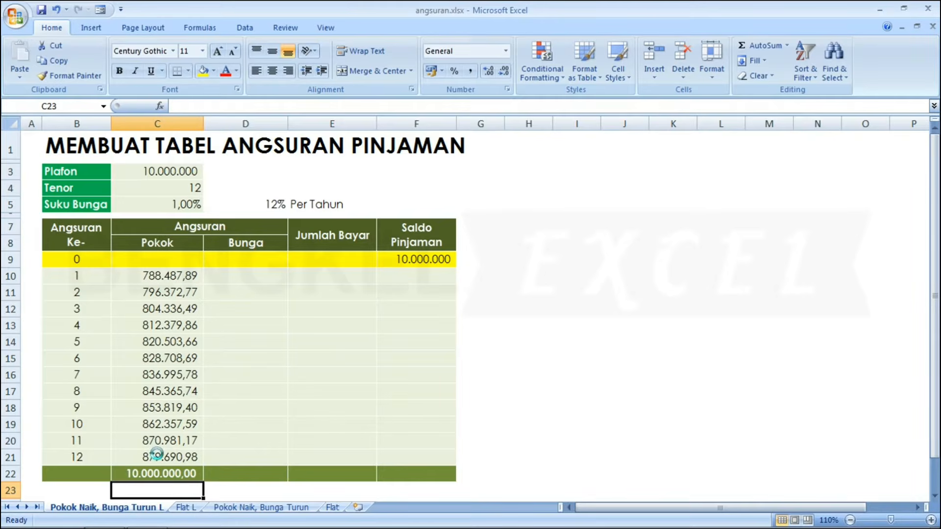
{"action": "key", "text": "Up"}
{"action": "key", "text": "Up"}
{"action": "key", "text": "Up"}
{"action": "key", "text": "Up"}
{"action": "key", "text": "Up"}
{"action": "key", "text": "Up"}
{"action": "key", "text": "Up"}
{"action": "key", "text": "Up"}
{"action": "key", "text": "Up"}
{"action": "key", "text": "Up"}
{"action": "key", "text": "Up"}
{"action": "key", "text": "Up"}
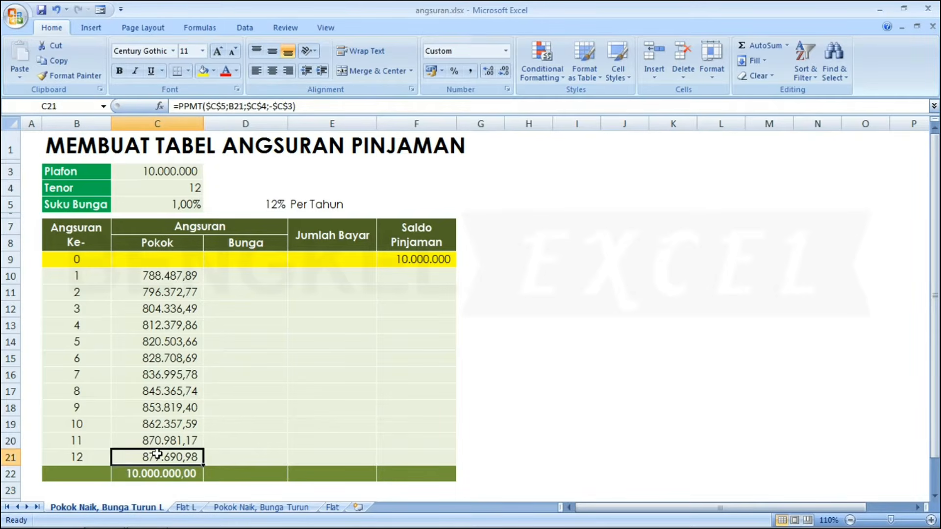
Begin an IPMT formula in D10 under Bunga, using $C$5 as the rate and B10 as the period.
{"action": "key", "text": "Up"}
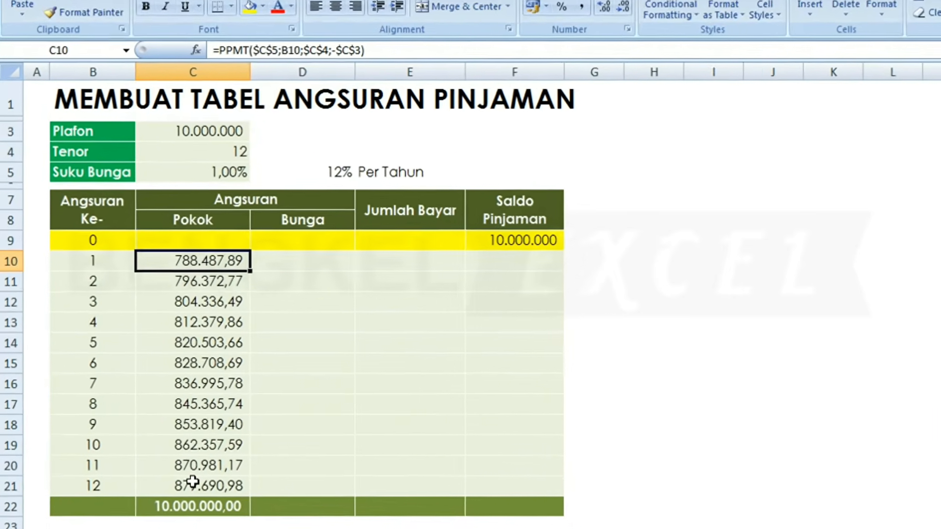
{"action": "key", "text": "Right"}
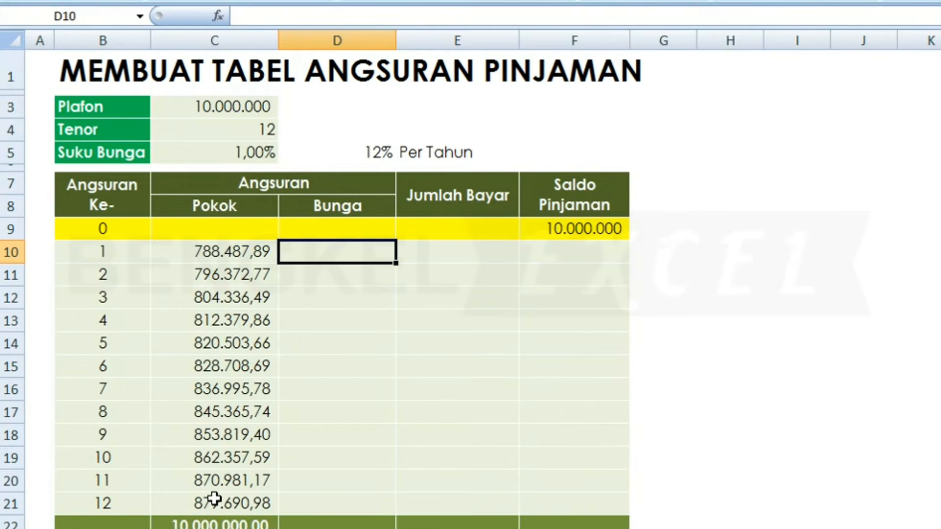
{"action": "type", "text": "="}
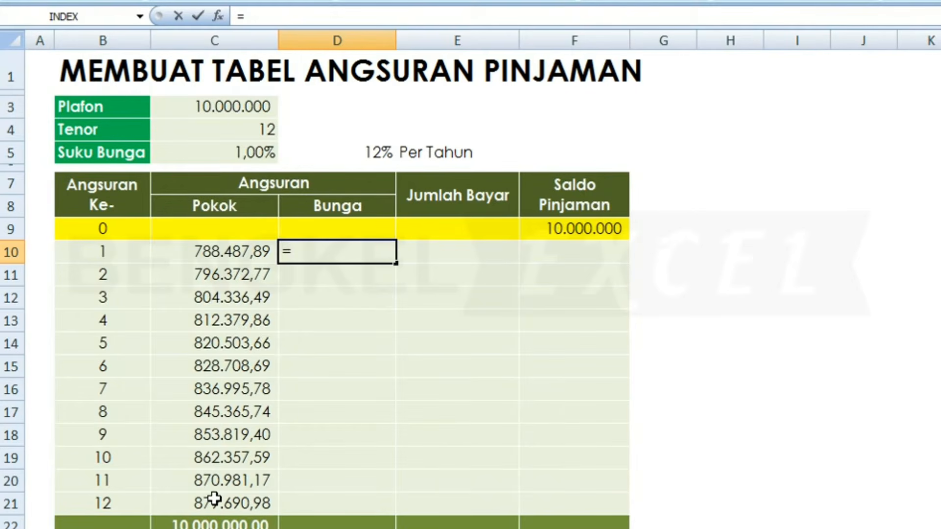
{"action": "type", "text": "ip"}
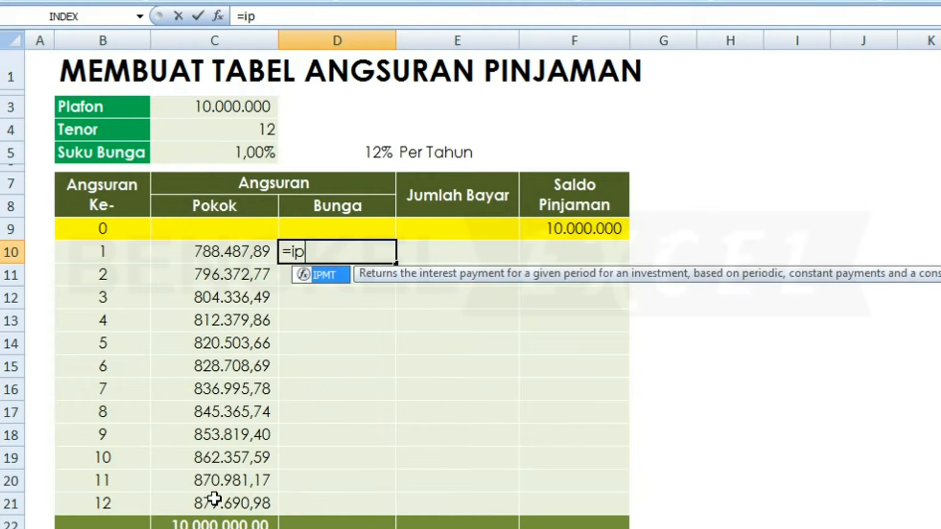
{"action": "key", "text": "Tab"}
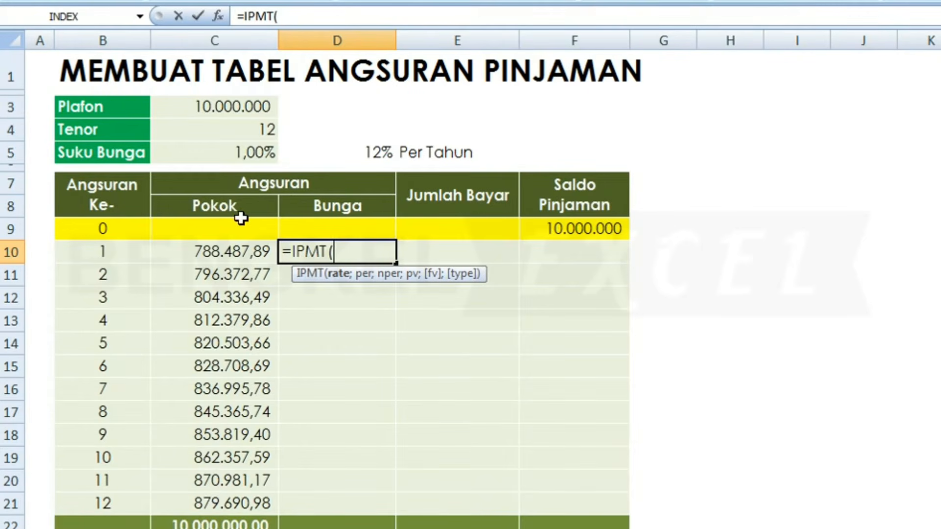
{"action": "left_click", "coordinate": [221, 152]}
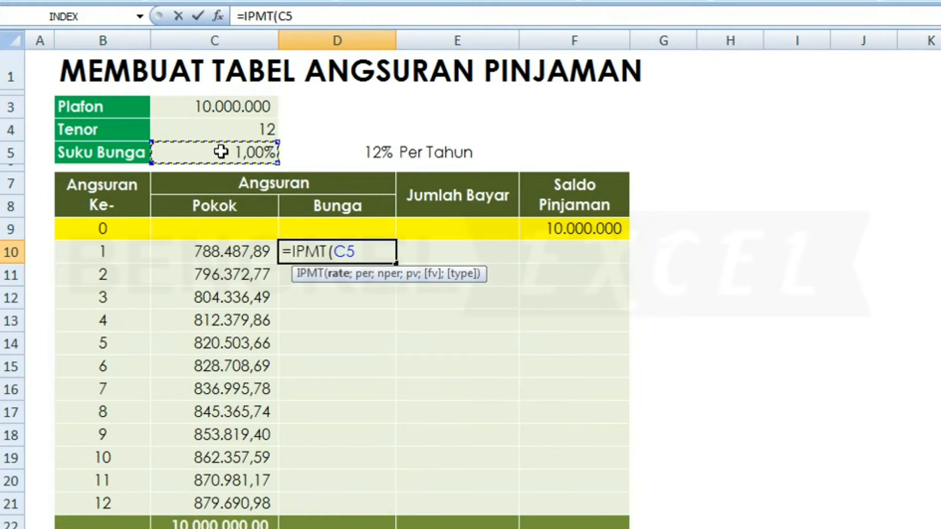
{"action": "key", "text": "F4"}
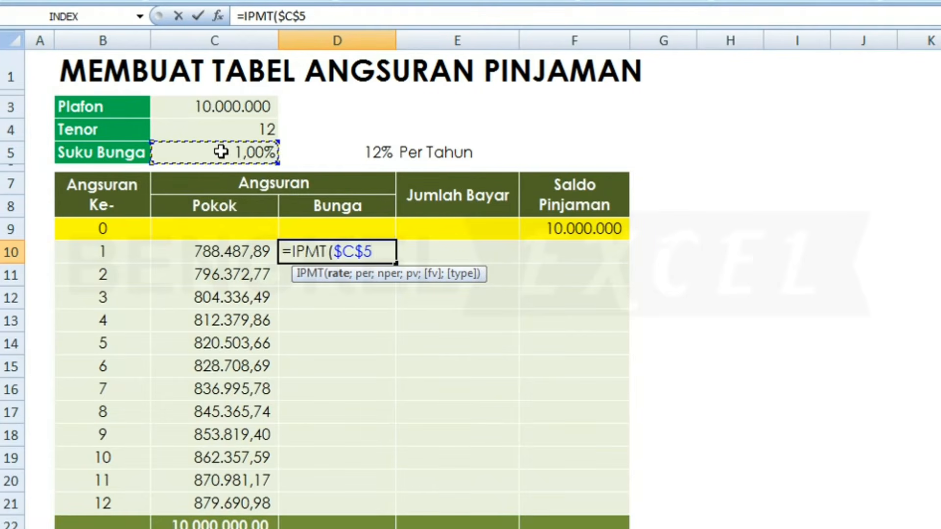
{"action": "type", "text": ";"}
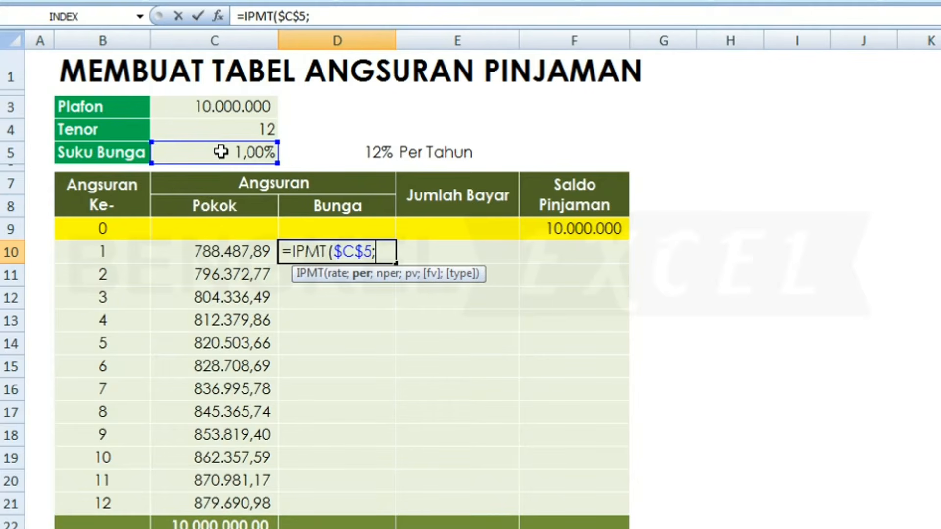
{"action": "left_click", "coordinate": [108, 249]}
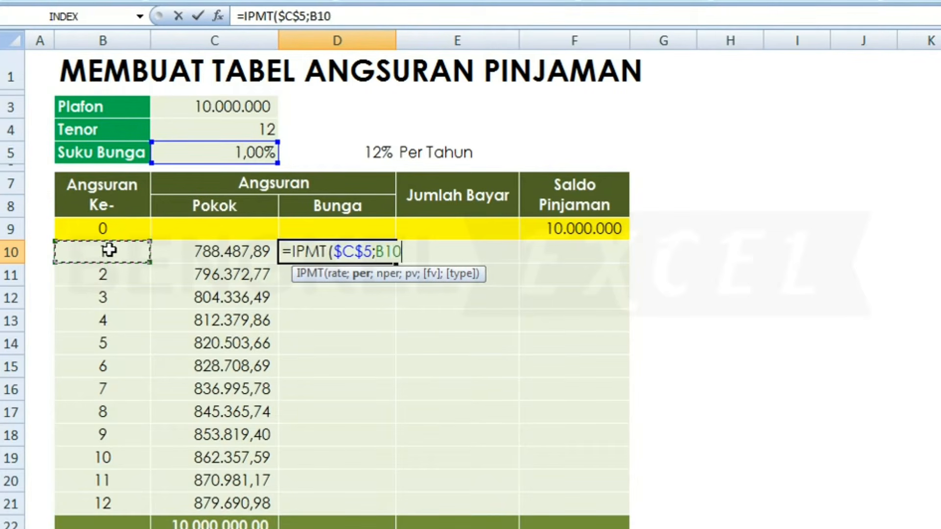
Complete the D10 formula as =IPMT($C$5;B10;$C$4;-$C$3), with the Tenor as nper and the negative Plafon as pv.
{"action": "type", "text": ";"}
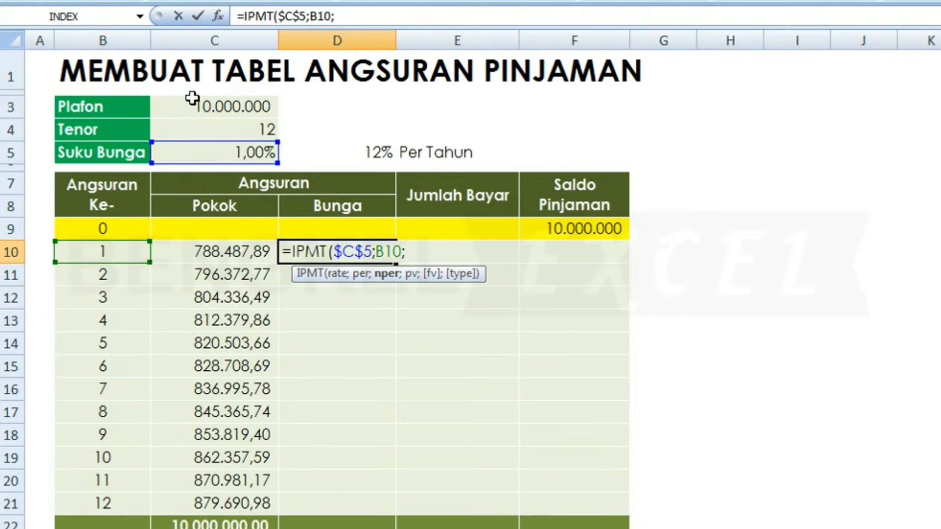
{"action": "left_click", "coordinate": [188, 129]}
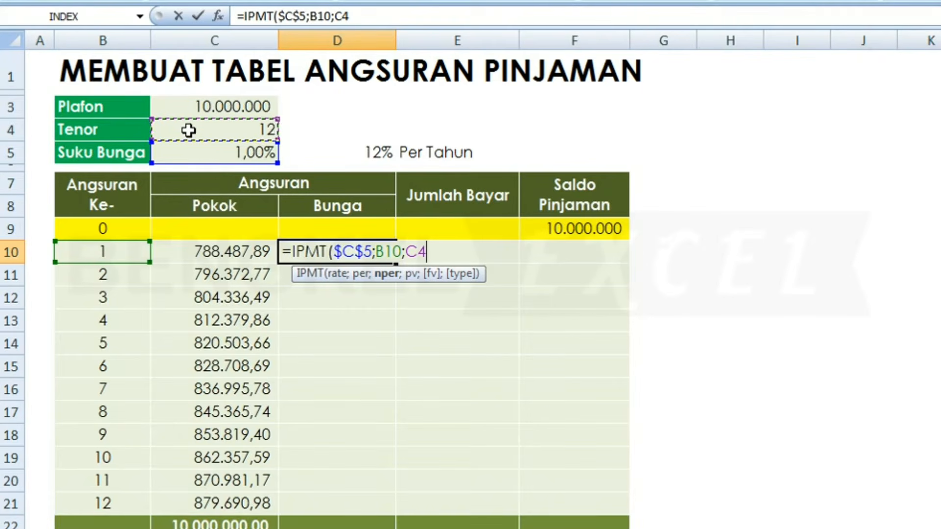
{"action": "key", "text": "F4"}
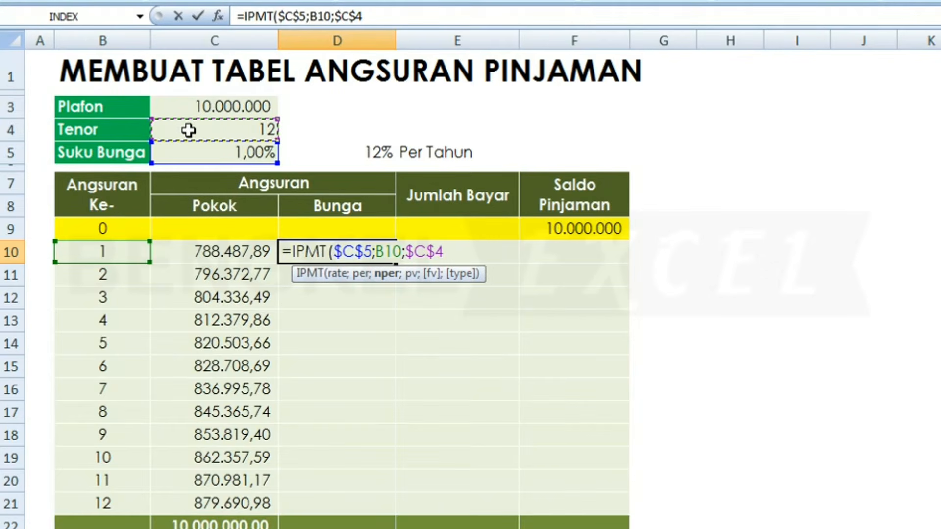
{"action": "type", "text": ";"}
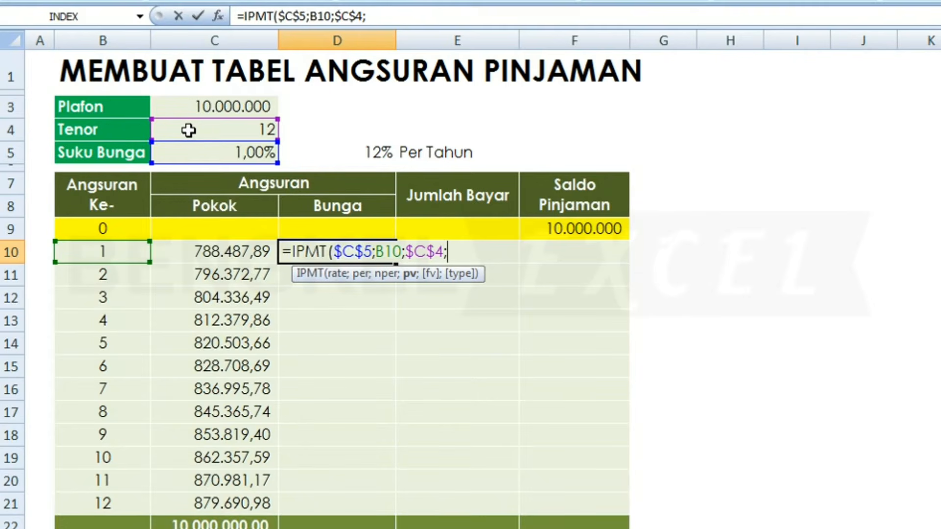
{"action": "type", "text": "-"}
{"action": "left_click", "coordinate": [222, 108]}
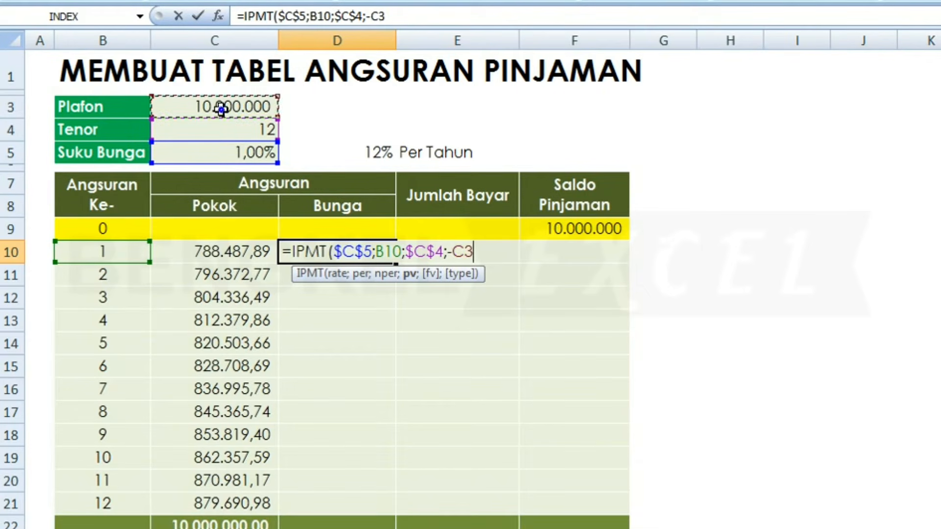
{"action": "key", "text": "F4"}
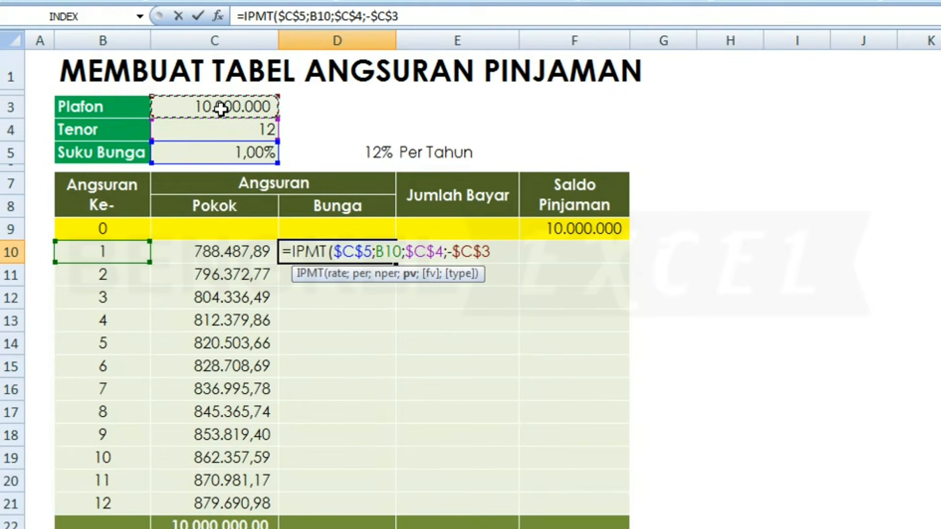
{"action": "type", "text": ")"}
{"action": "key", "text": "Return"}
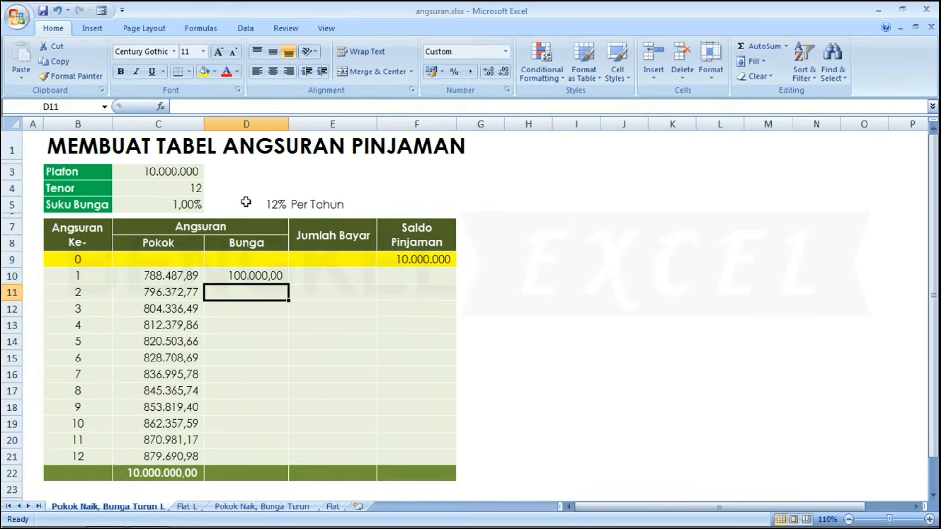
Fill the Bunga formula from D10 down to D21 and total the column in D22 with =SUM(D10:D21).
{"action": "left_click", "coordinate": [238, 274]}
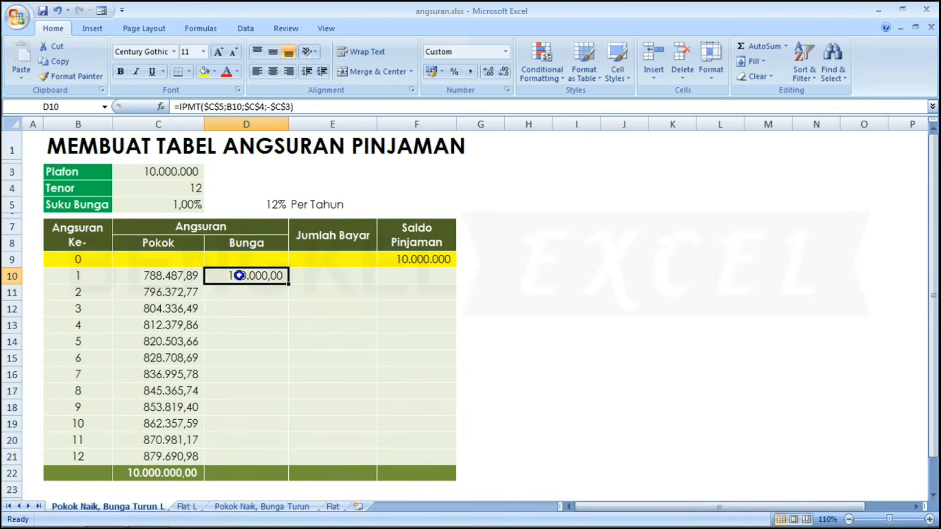
{"action": "left_click_drag", "start_coordinate": [288, 287], "coordinate": [285, 461]}
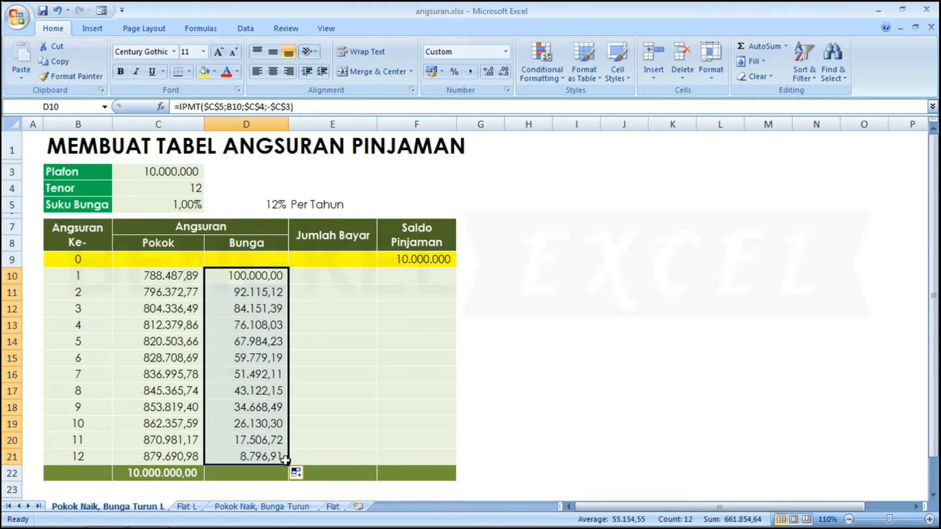
{"action": "left_click", "coordinate": [276, 474]}
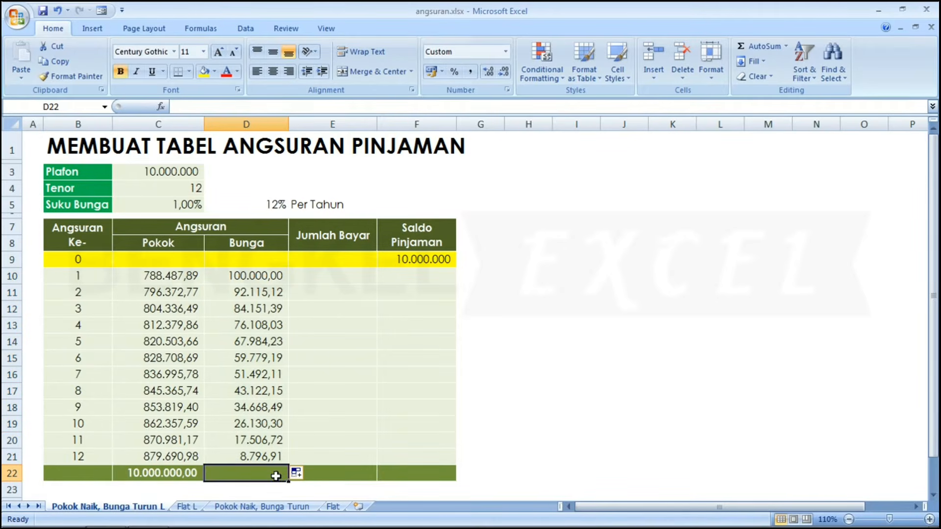
{"action": "type", "text": "=sum"}
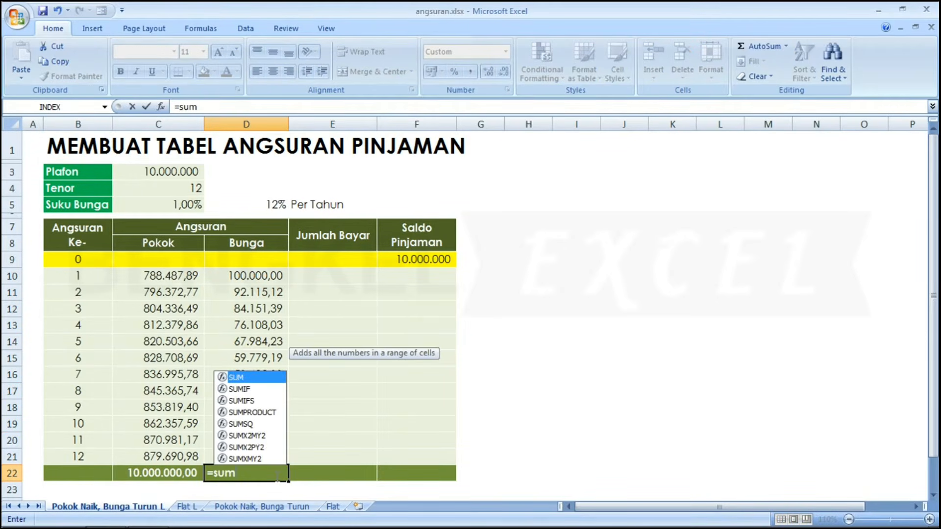
{"action": "key", "text": "Tab"}
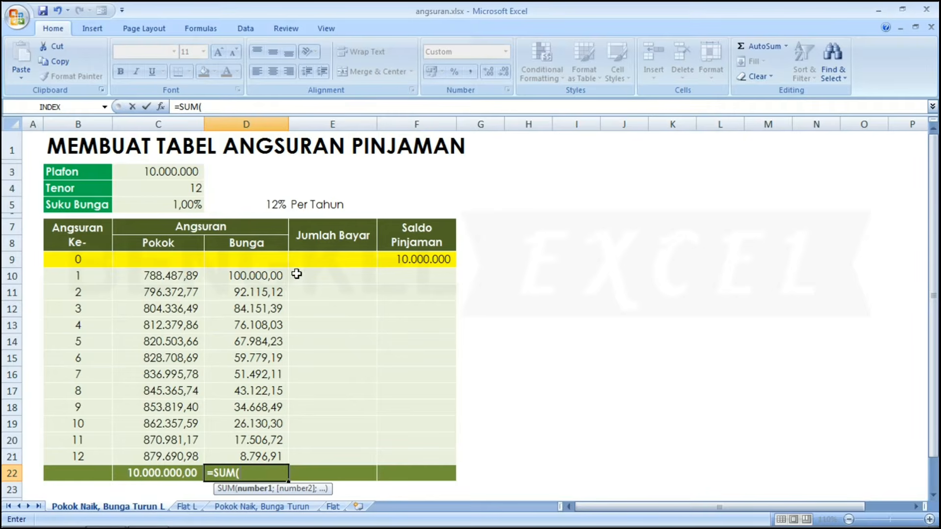
{"action": "left_click_drag", "start_coordinate": [264, 276], "coordinate": [261, 455]}
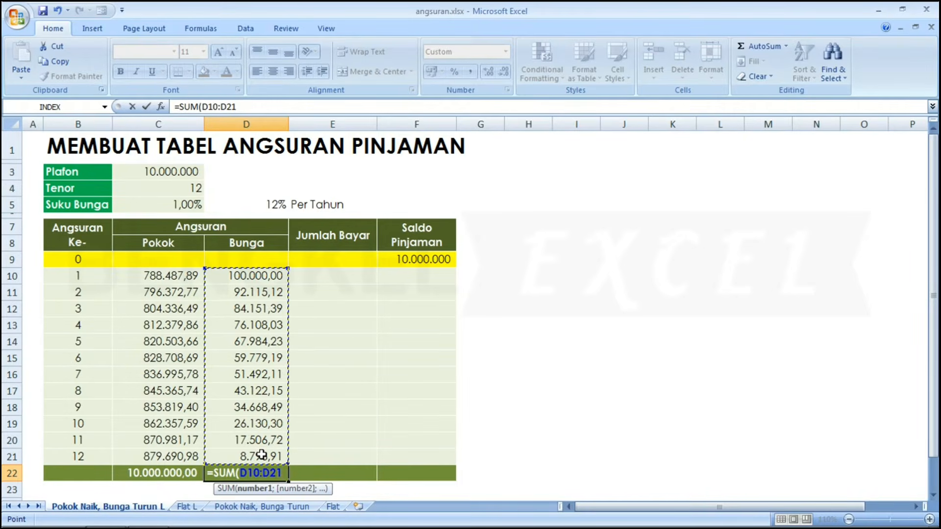
{"action": "key", "text": "Return"}
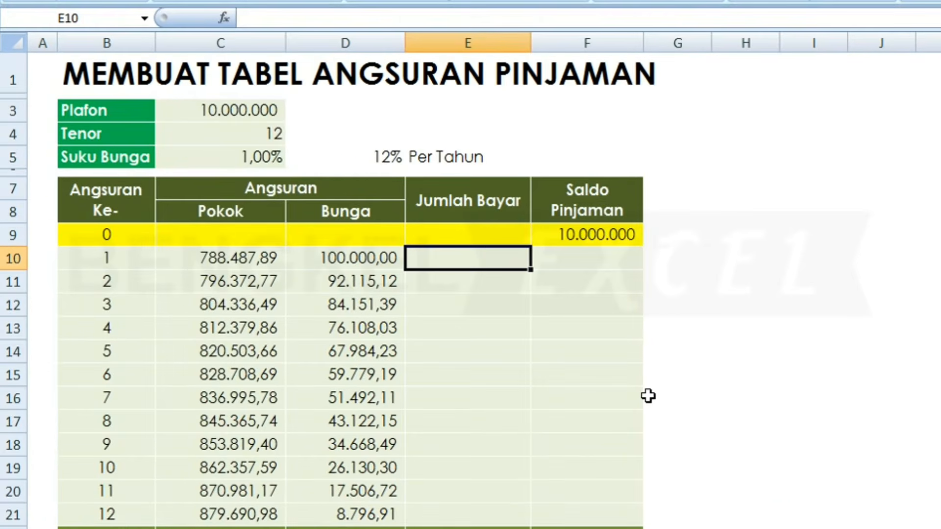
Calculate Jumlah Bayar in E10 as =C10+D10 and fill the formula down to E21.
{"action": "type", "text": "="}
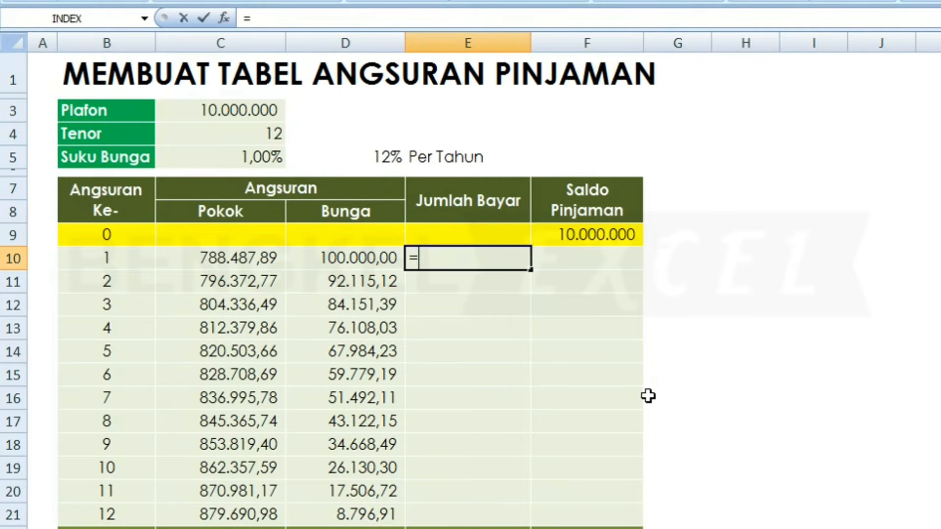
{"action": "left_click", "coordinate": [216, 256]}
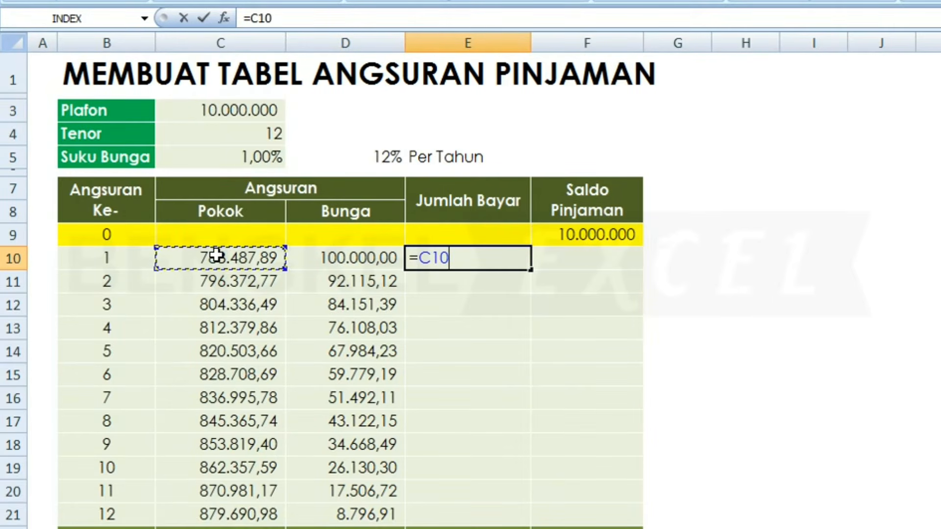
{"action": "type", "text": "+"}
{"action": "left_click", "coordinate": [344, 257]}
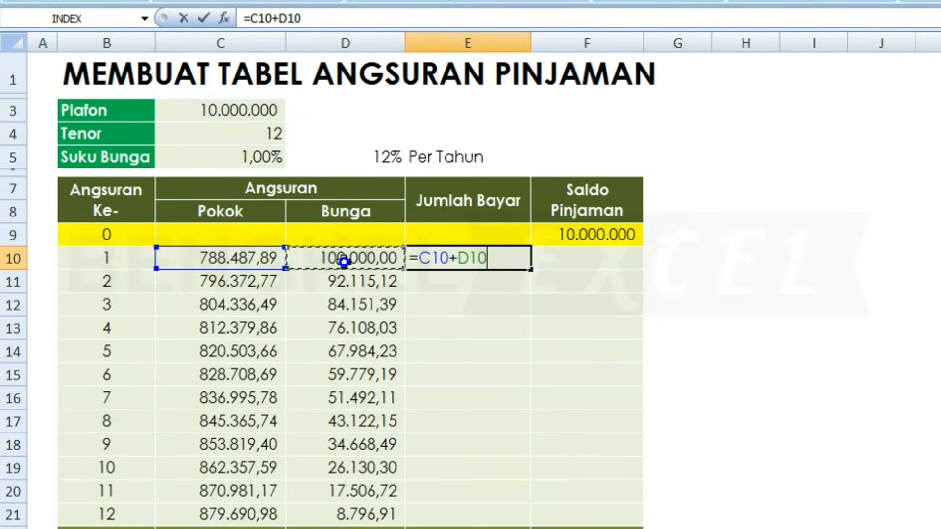
{"action": "key", "text": "Return"}
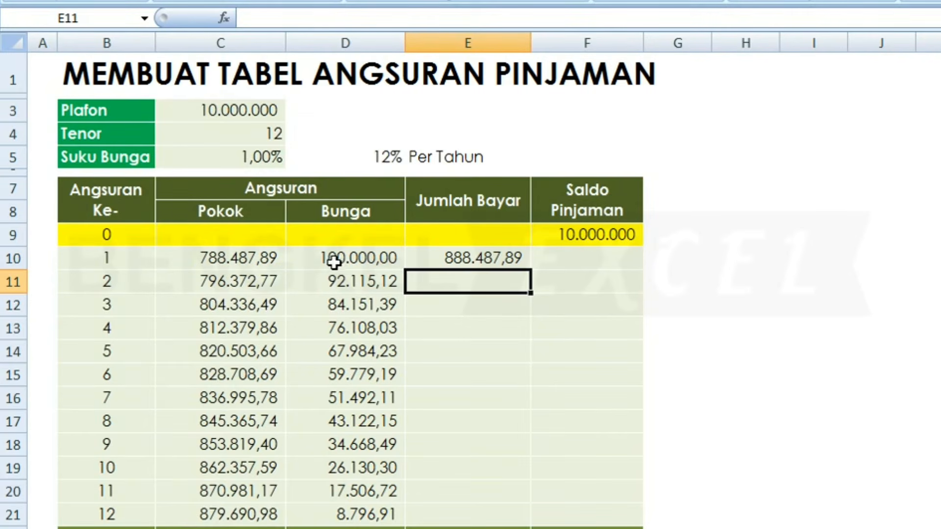
{"action": "left_click", "coordinate": [507, 256]}
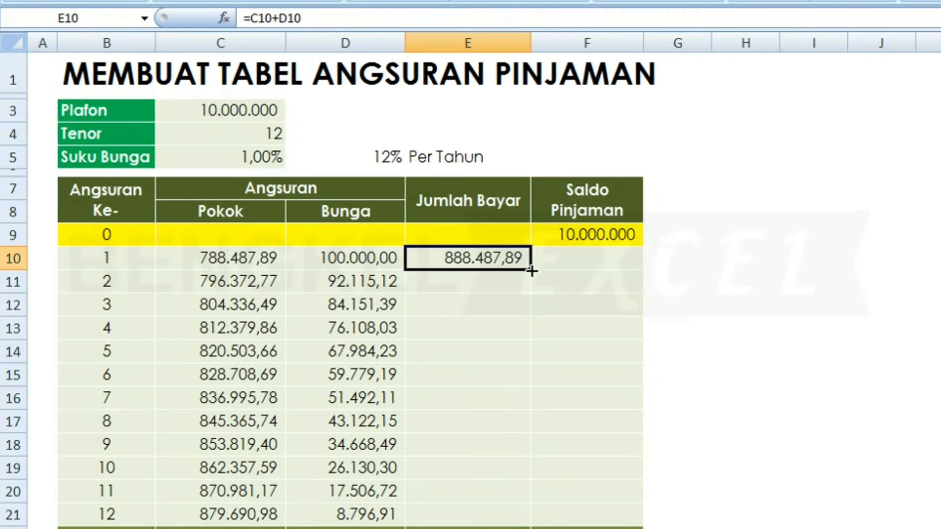
{"action": "left_click_drag", "start_coordinate": [532, 268], "coordinate": [502, 519]}
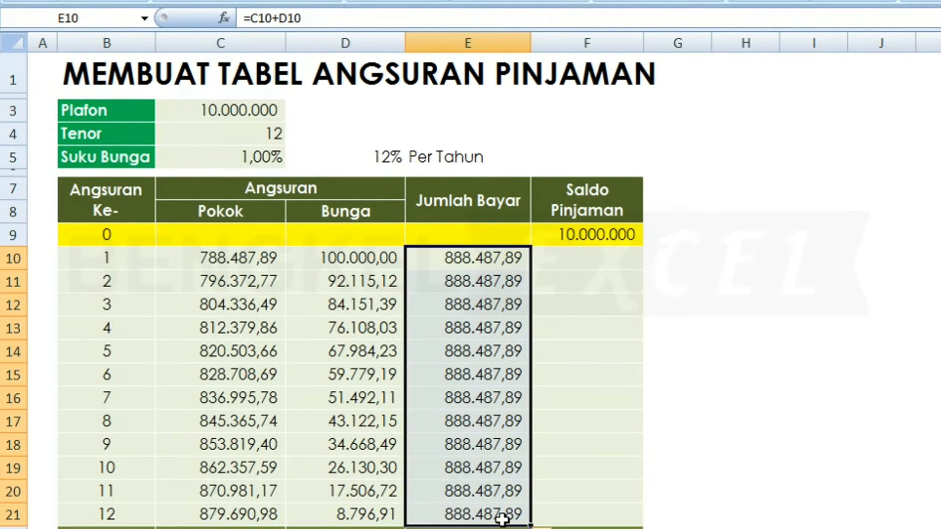
Calculate Saldo Pinjaman in F10 as =F9-C10 and fill the formula down to F21.
{"action": "key", "text": "Right"}
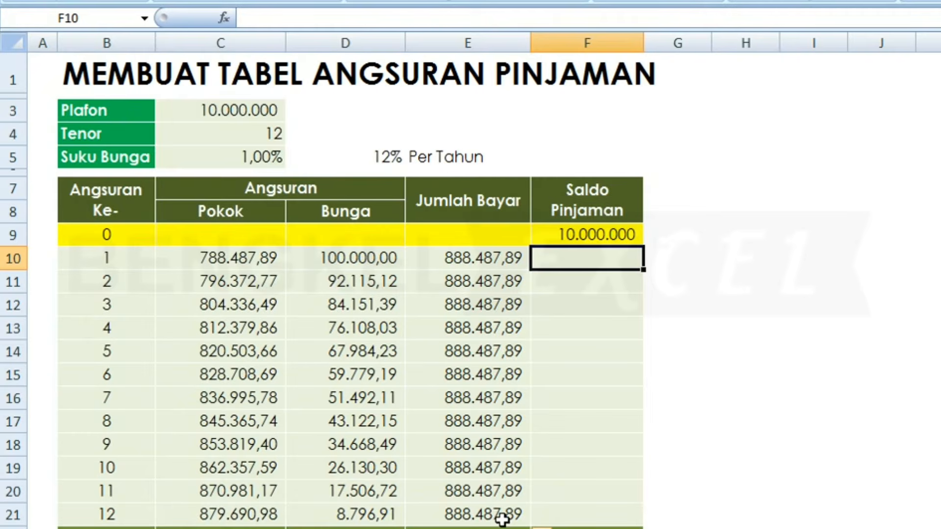
{"action": "type", "text": "="}
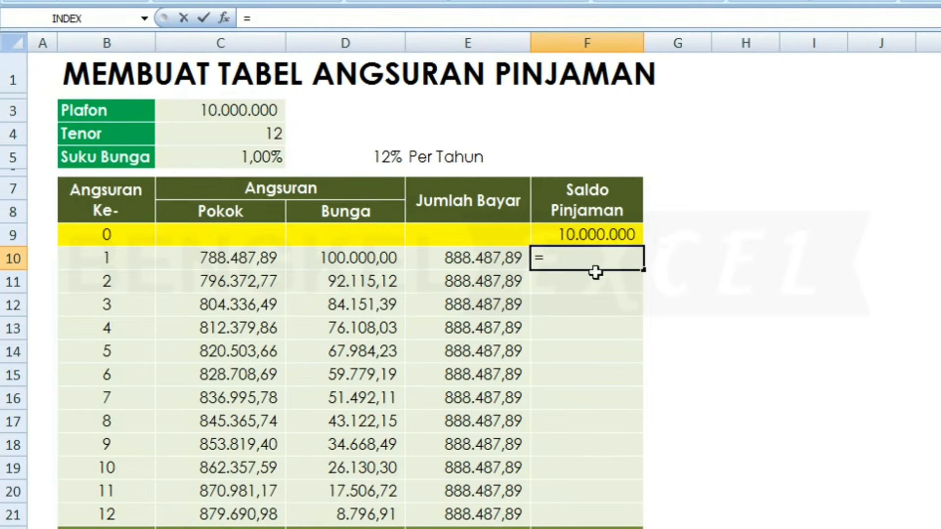
{"action": "left_click", "coordinate": [597, 236]}
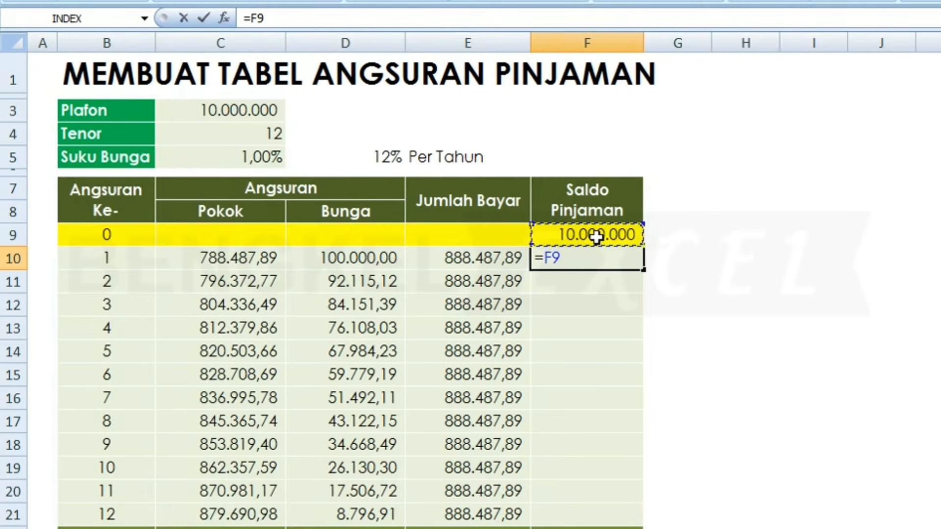
{"action": "type", "text": "-"}
{"action": "left_click", "coordinate": [214, 254]}
{"action": "key", "text": "Return"}
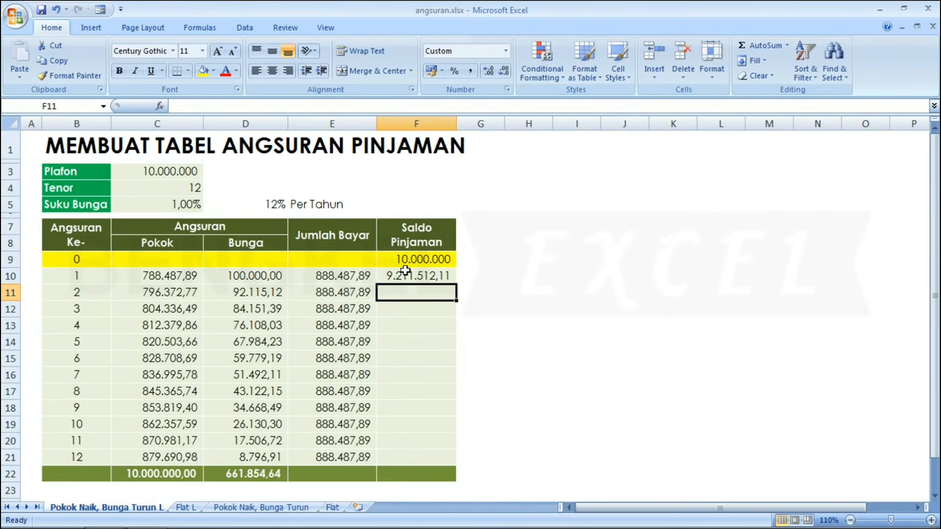
{"action": "left_click", "coordinate": [471, 267]}
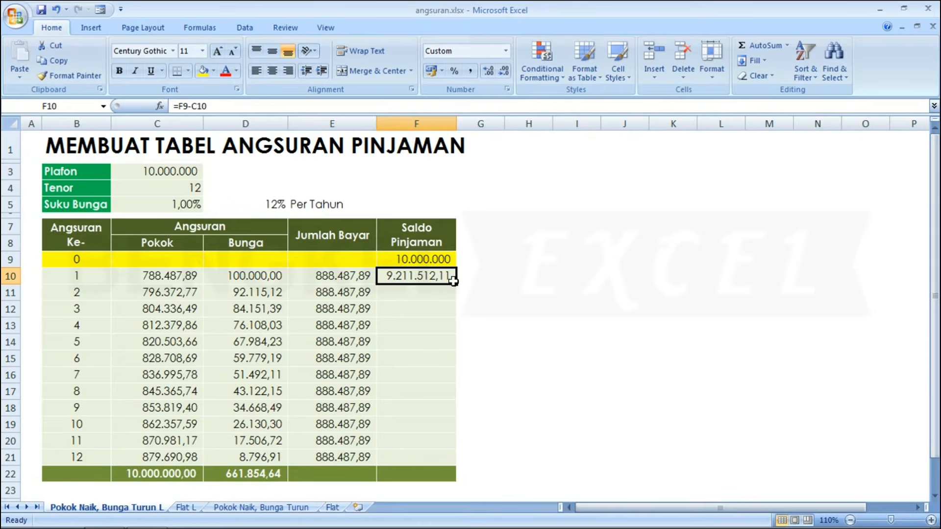
{"action": "left_click_drag", "start_coordinate": [453, 282], "coordinate": [453, 461]}
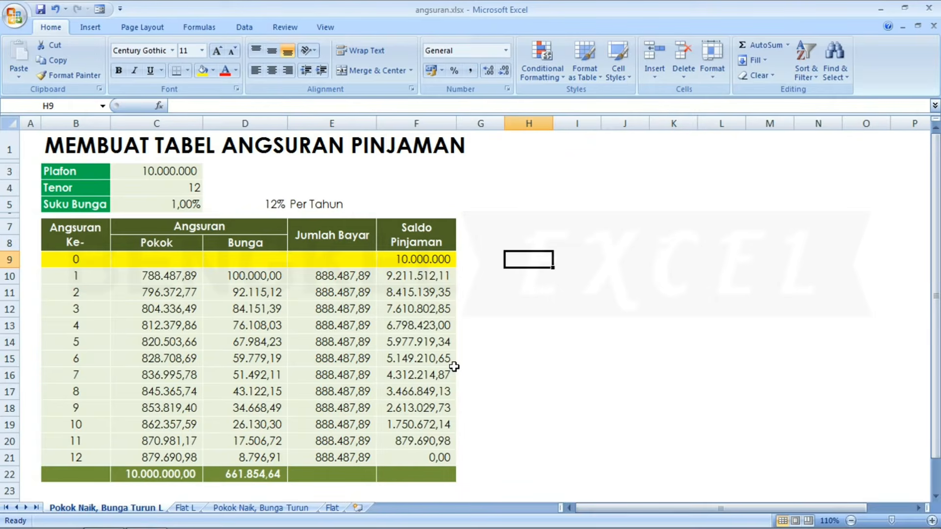
On the Flat L sheet, enter a Plafon of 9000000 in C3 and a Tenor of 12 in C4.
{"action": "left_click", "coordinate": [185, 509]}
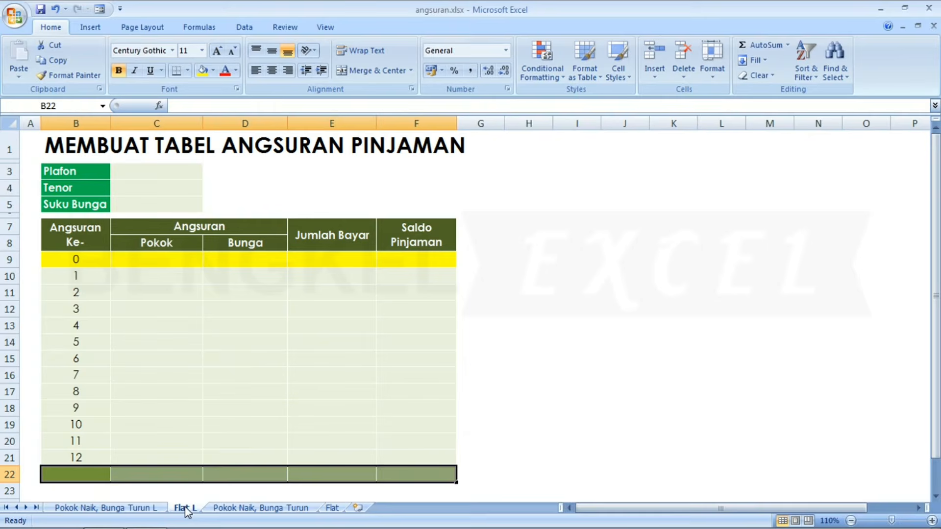
{"action": "key", "text": "Up"}
{"action": "key", "text": "Up"}
{"action": "key", "text": "Up"}
{"action": "key", "text": "Up"}
{"action": "key", "text": "Up"}
{"action": "key", "text": "Up"}
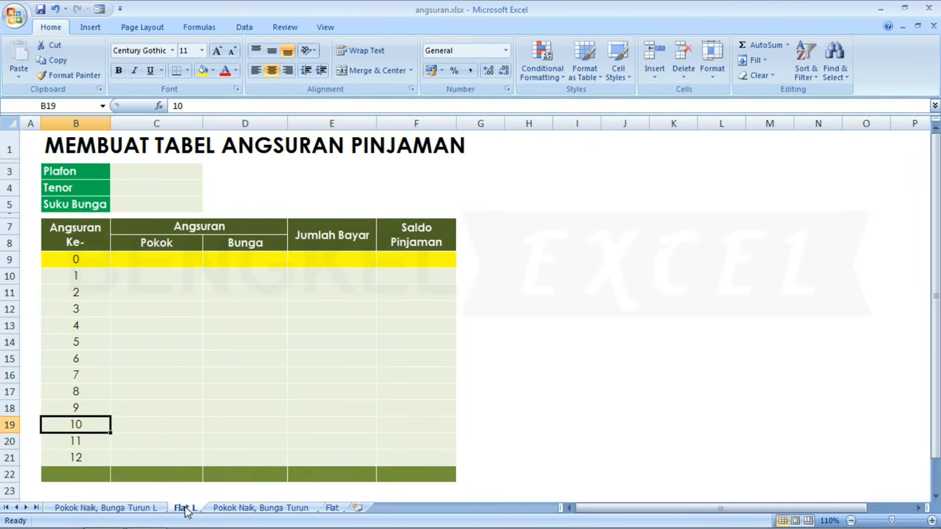
{"action": "key", "text": "Right"}
{"action": "key", "text": "Up"}
{"action": "key", "text": "Up"}
{"action": "key", "text": "Up"}
{"action": "key", "text": "Up"}
{"action": "key", "text": "Up"}
{"action": "key", "text": "Up"}
{"action": "key", "text": "Up"}
{"action": "key", "text": "Up"}
{"action": "key", "text": "Up"}
{"action": "key", "text": "Up"}
{"action": "key", "text": "Up"}
{"action": "key", "text": "Up"}
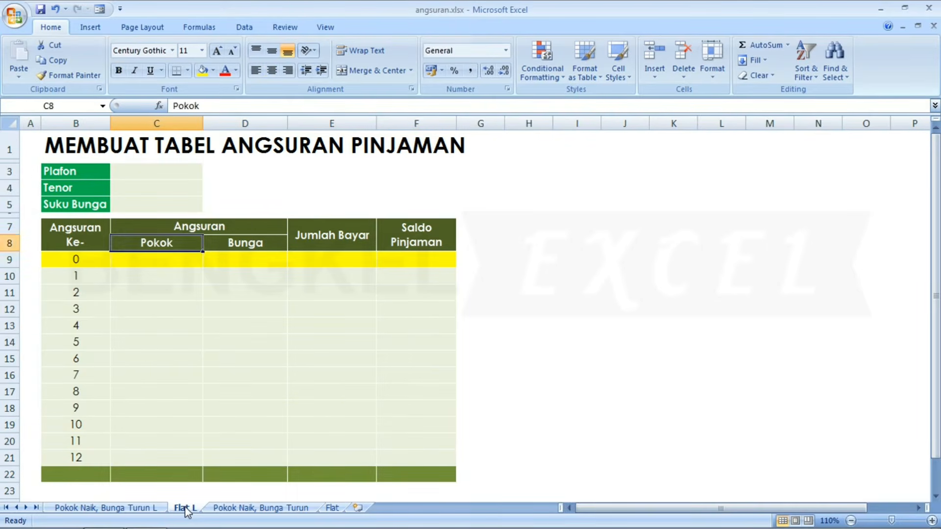
{"action": "type", "text": "9000000"}
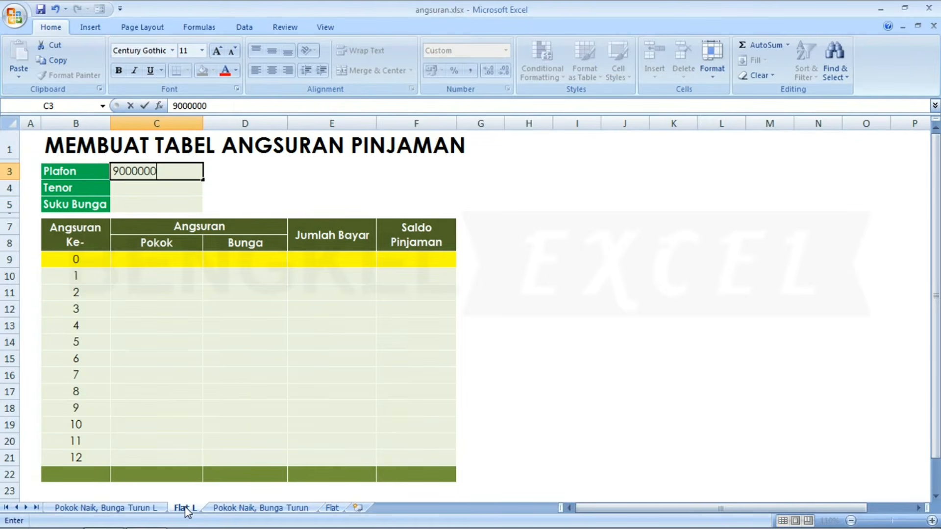
{"action": "key", "text": "Return"}
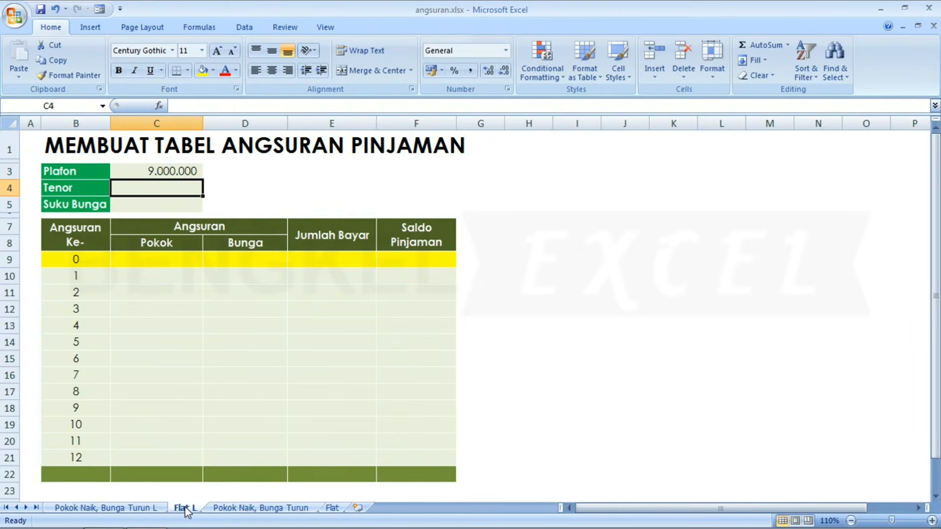
{"action": "type", "text": "12"}
{"action": "key", "text": "Return"}
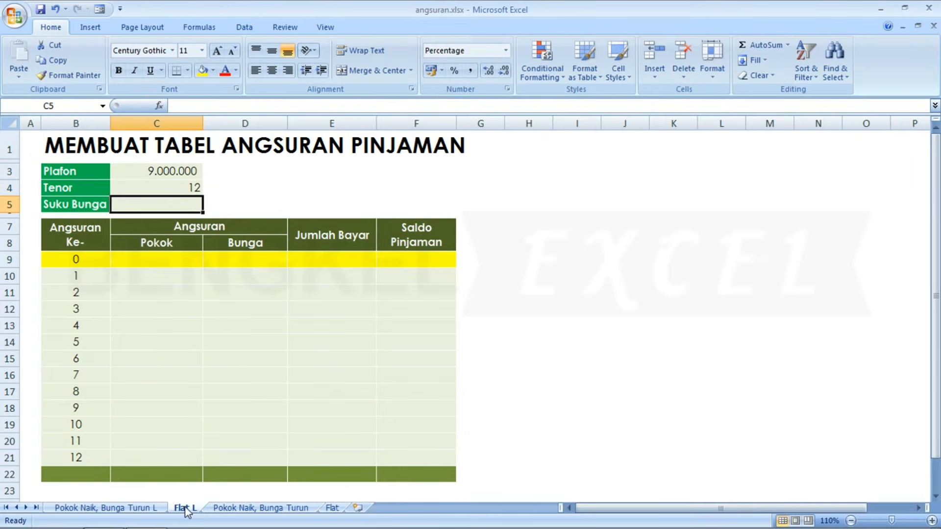
Enter the yearly rate of 10% in D5 and calculate the monthly Suku Bunga in C5 as =D5/12.
{"action": "key", "text": "Right"}
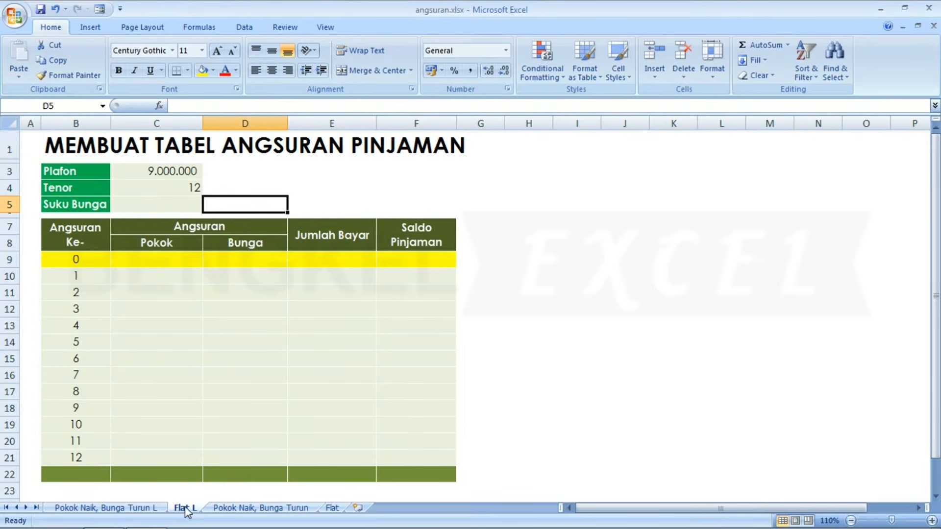
{"action": "type", "text": "12"}
{"action": "key", "text": "BackSpace"}
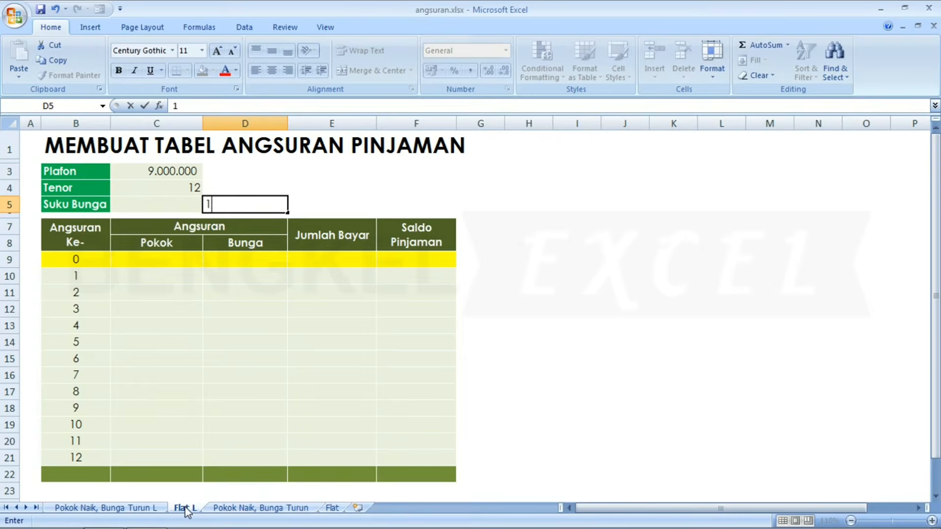
{"action": "type", "text": "0%"}
{"action": "key", "text": "Return"}
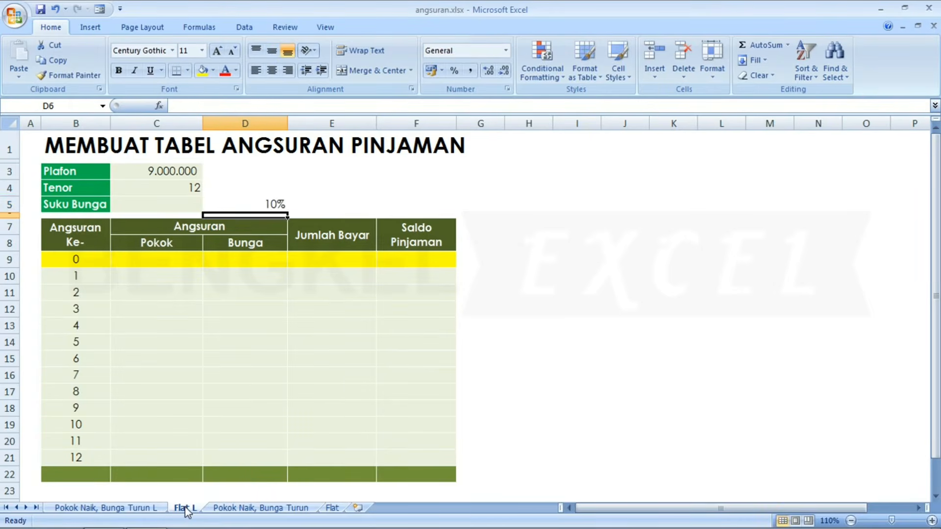
{"action": "key", "text": "Up"}
{"action": "key", "text": "Left"}
{"action": "type", "text": "="}
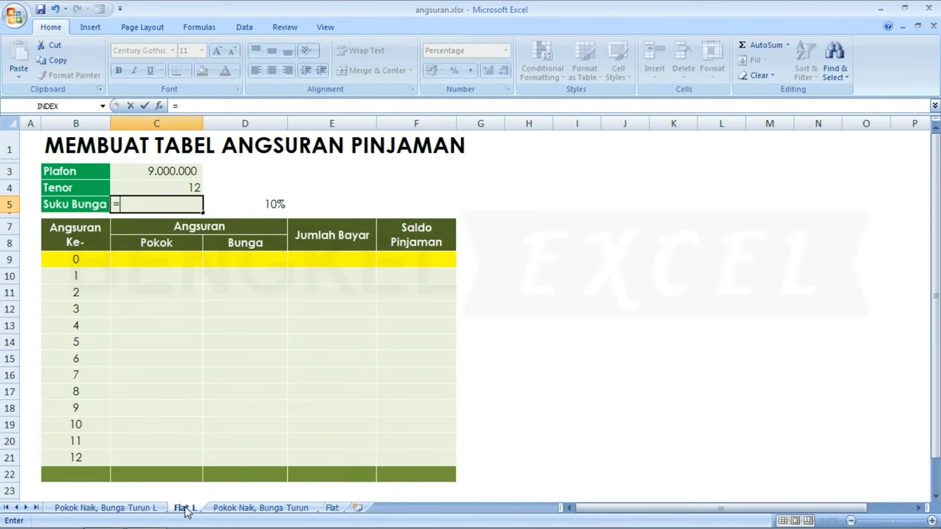
{"action": "left_click", "coordinate": [259, 204]}
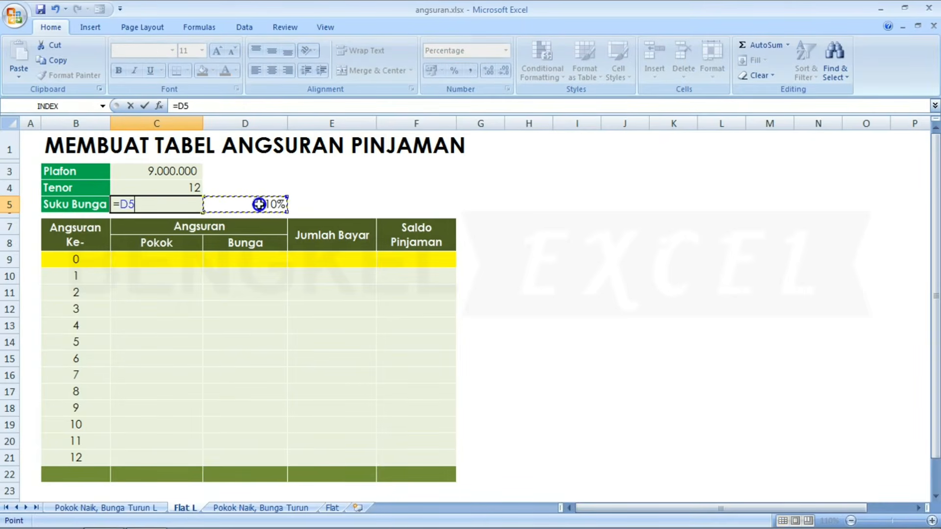
{"action": "type", "text": "/12"}
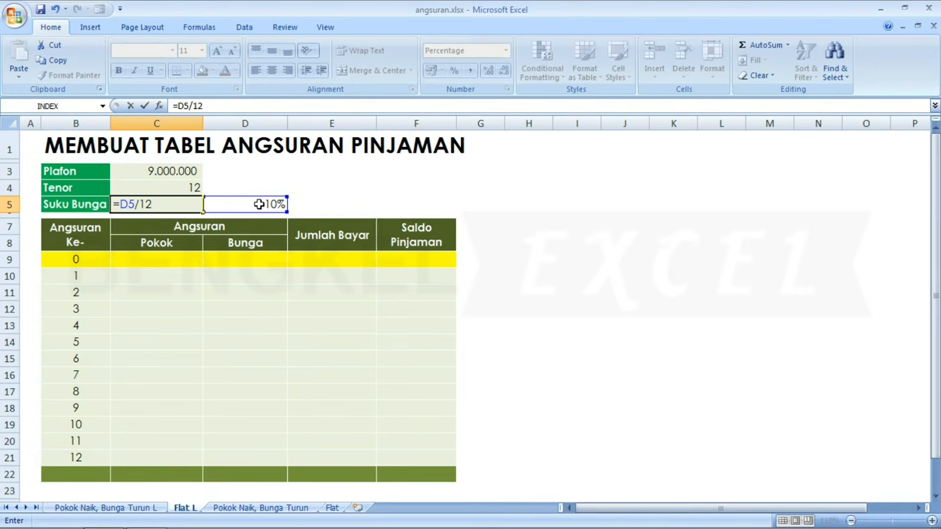
{"action": "key", "text": "Return"}
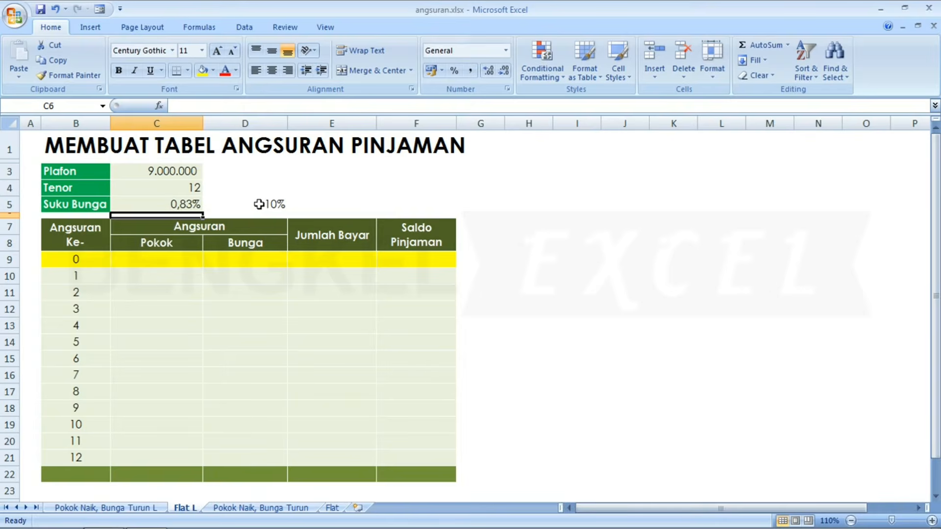
Set the opening Saldo Pinjaman in F9 to the Plafon with =C3.
{"action": "key", "text": "Down"}
{"action": "key", "text": "Down"}
{"action": "key", "text": "Down"}
{"action": "key", "text": "Down"}
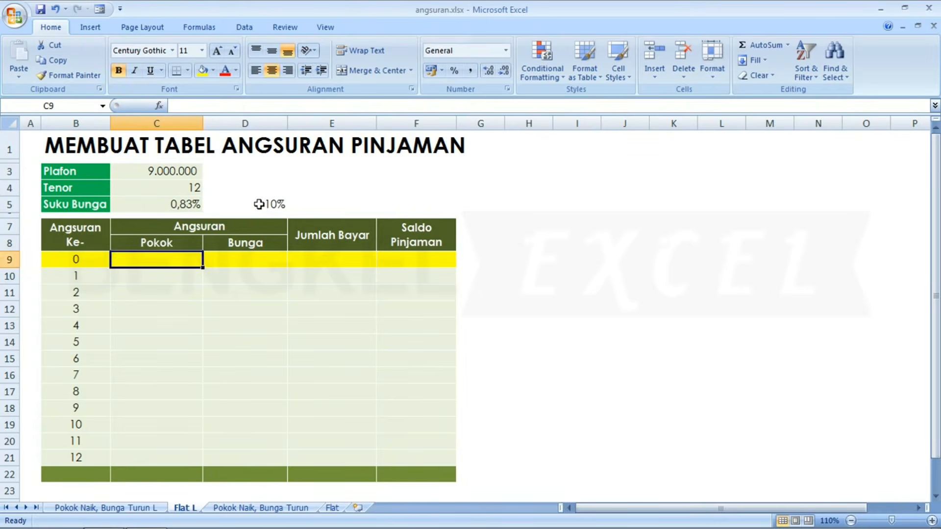
{"action": "key", "text": "Up"}
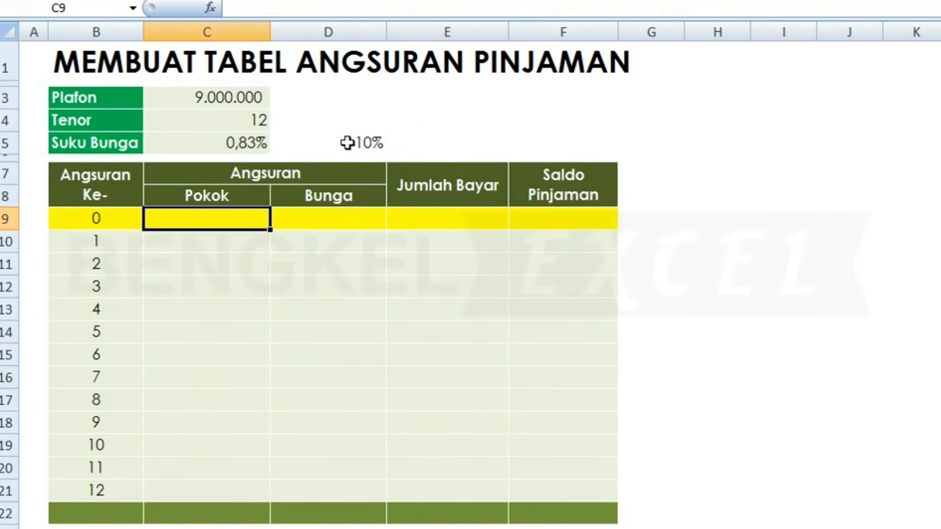
{"action": "key", "text": "Right"}
{"action": "key", "text": "Right"}
{"action": "key", "text": "Right"}
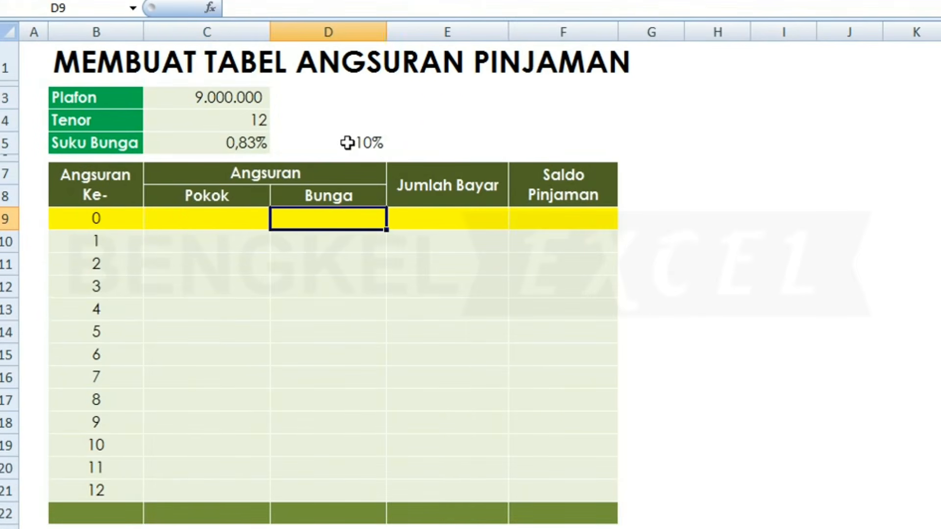
{"action": "type", "text": "="}
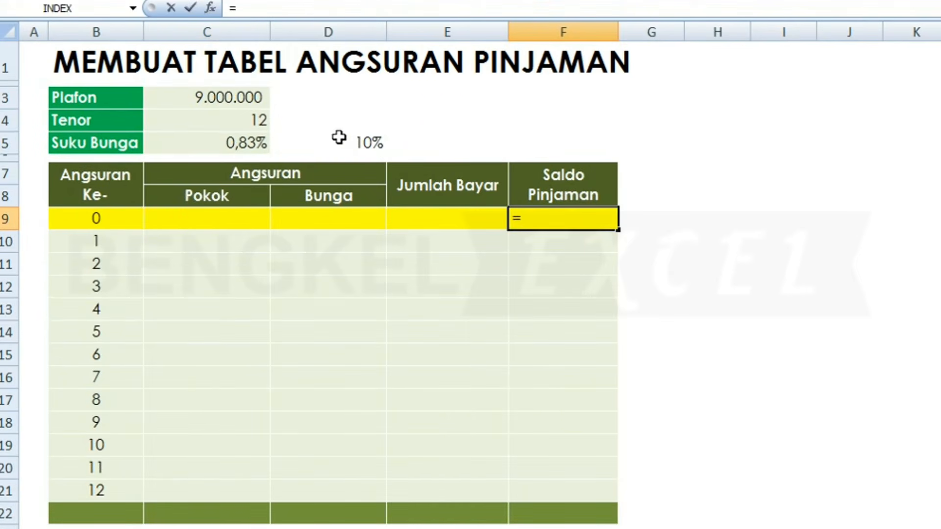
{"action": "left_click", "coordinate": [212, 96]}
{"action": "key", "text": "Return"}
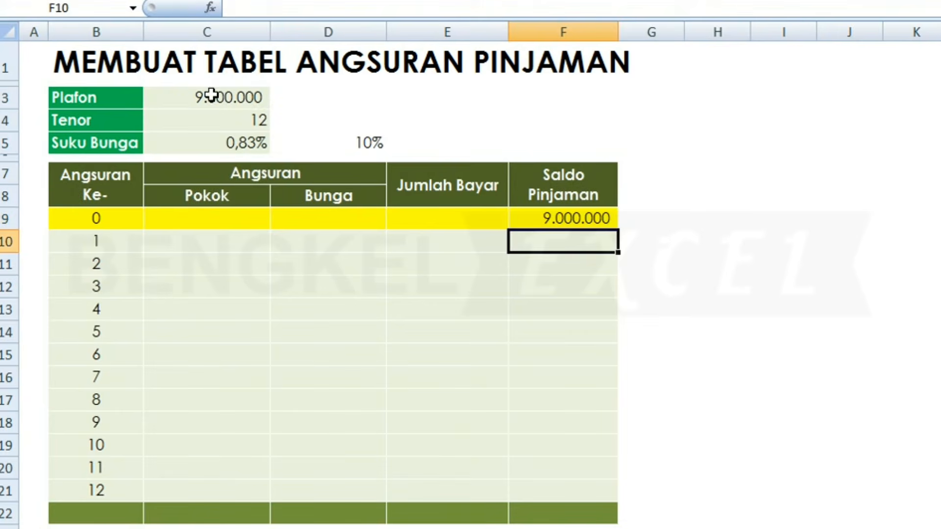
{"action": "key", "text": "Left"}
{"action": "key", "text": "Left"}
{"action": "key", "text": "Left"}
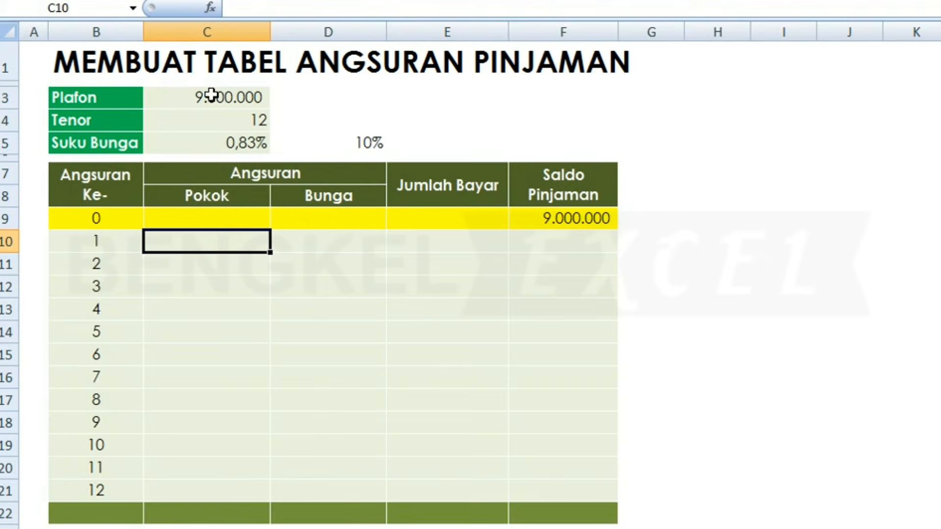
{"action": "type", "text": "="}
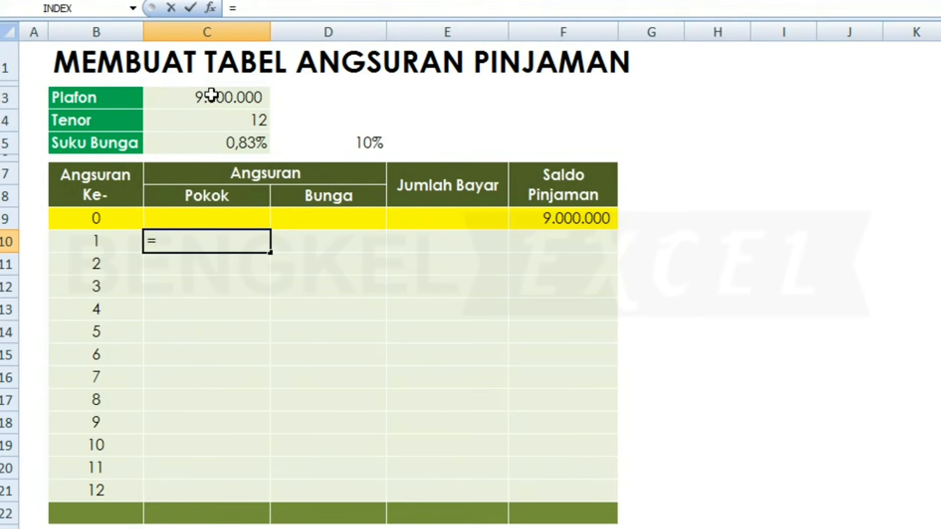
{"action": "left_click", "coordinate": [211, 96]}
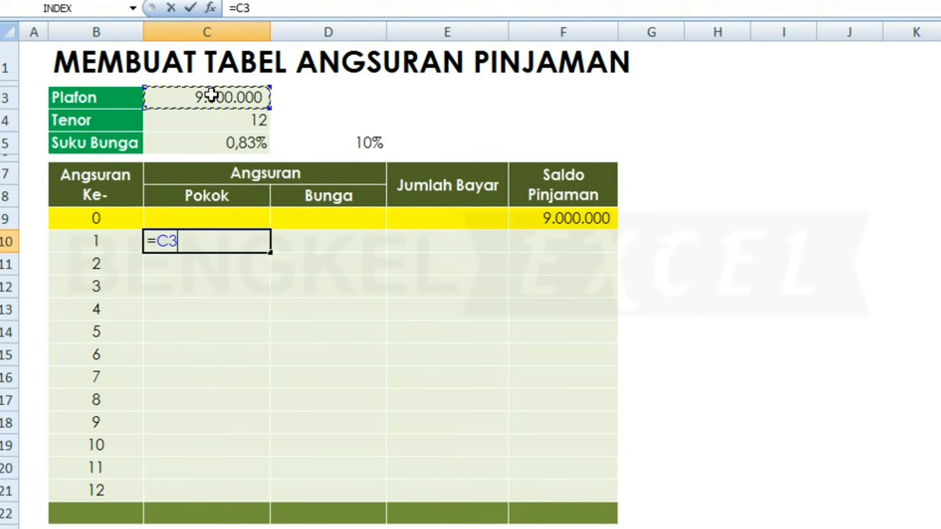
{"action": "type", "text": "/"}
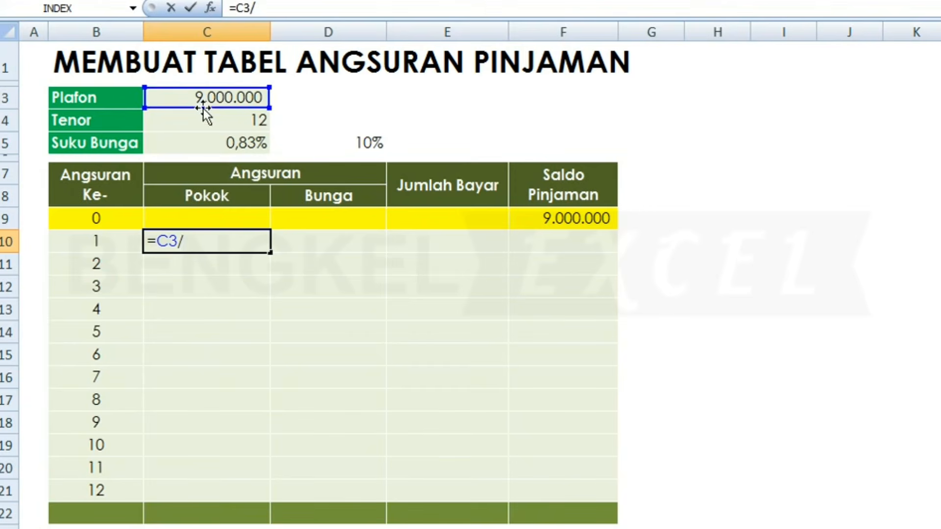
{"action": "left_click", "coordinate": [182, 123]}
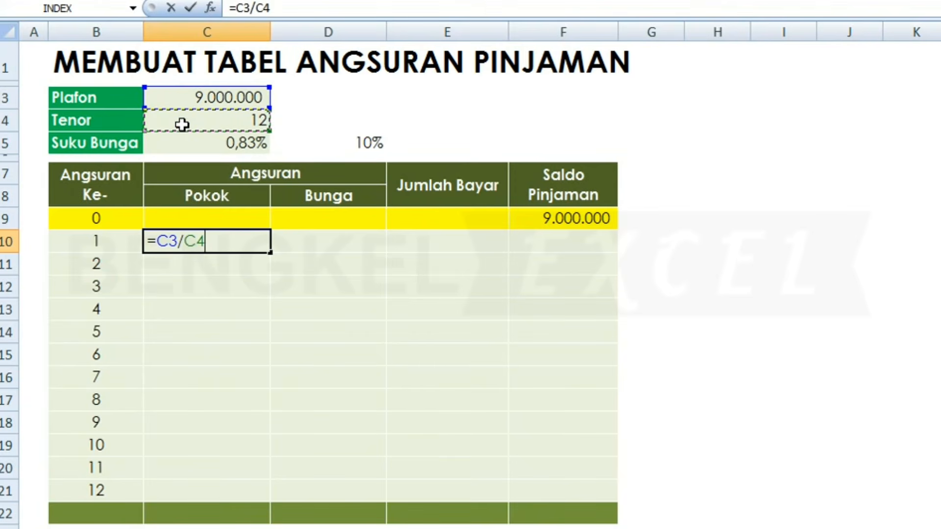
{"action": "key", "text": "shift+Left"}
{"action": "key", "text": "Escape"}
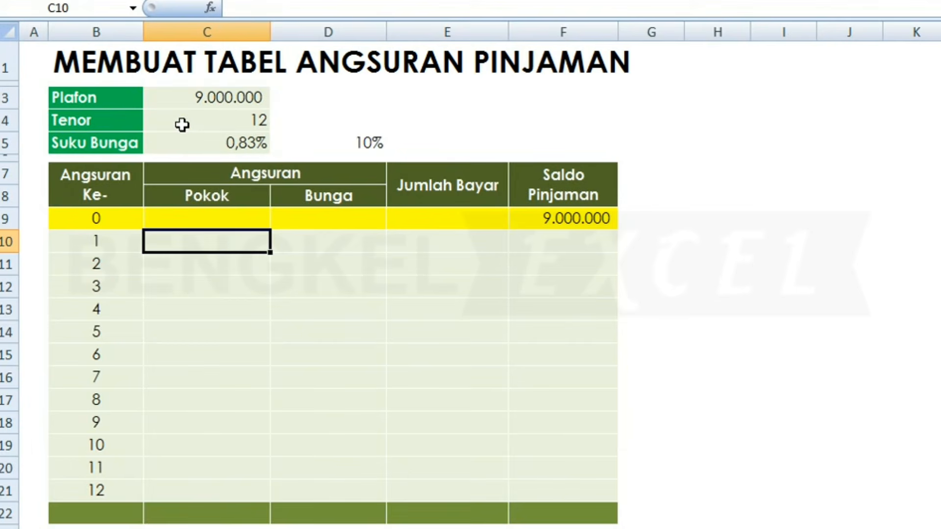
Calculate Pokok in C10 as =$C$3/$C$4 and fill the formula down to C21.
{"action": "type", "text": "="}
{"action": "left_click", "coordinate": [241, 89]}
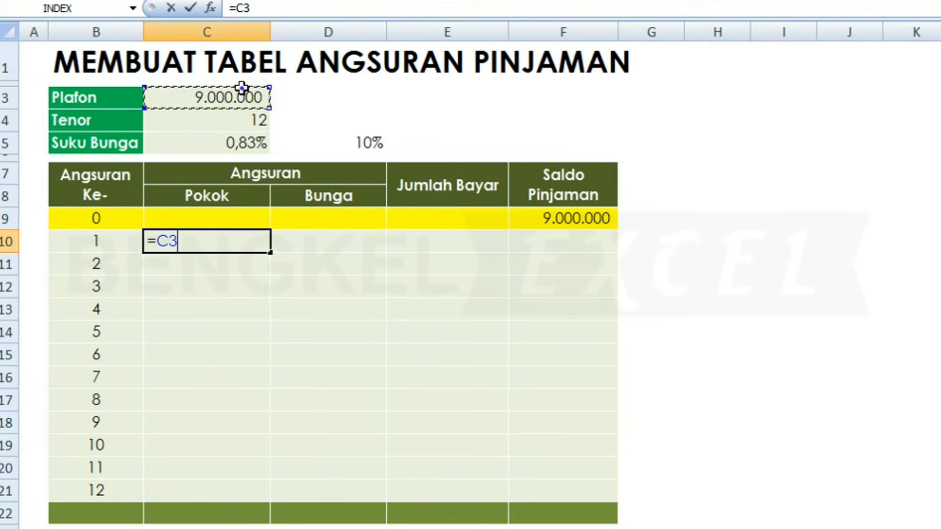
{"action": "key", "text": "F4"}
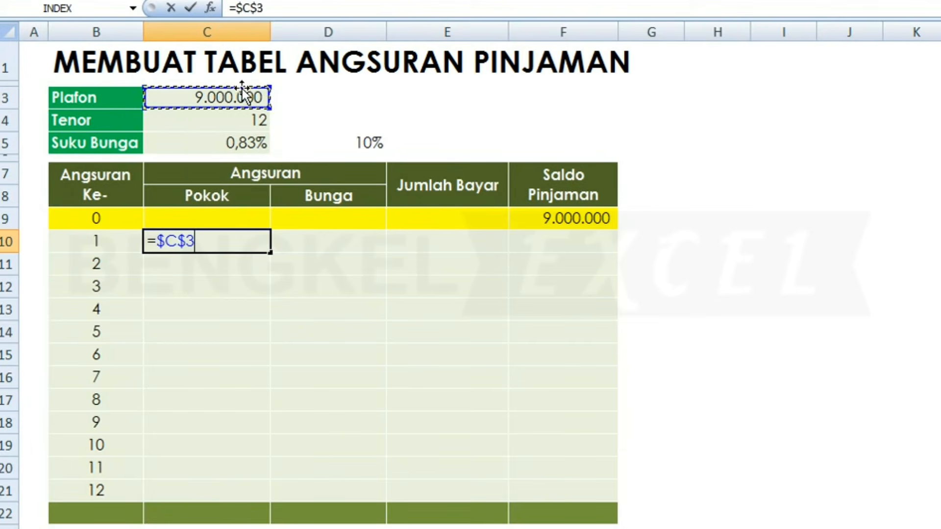
{"action": "type", "text": "/"}
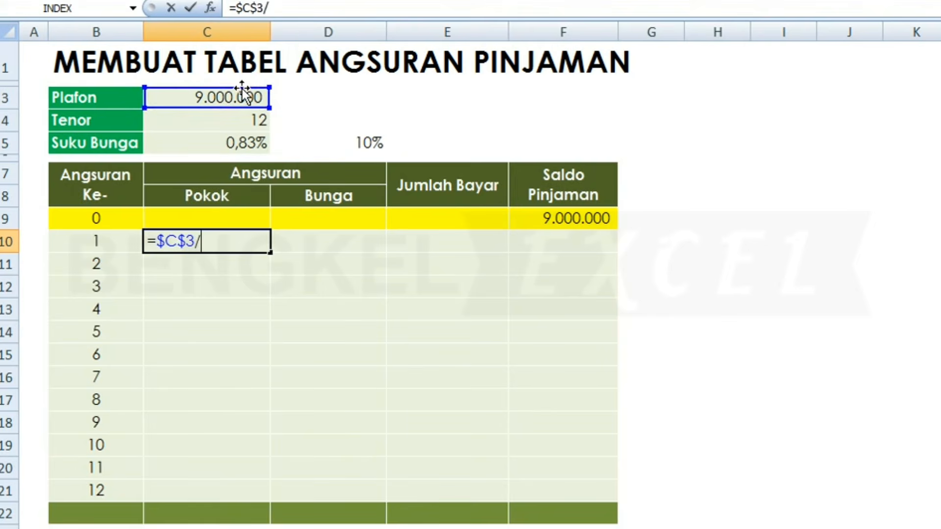
{"action": "left_click", "coordinate": [208, 115]}
{"action": "type", "text": "/"}
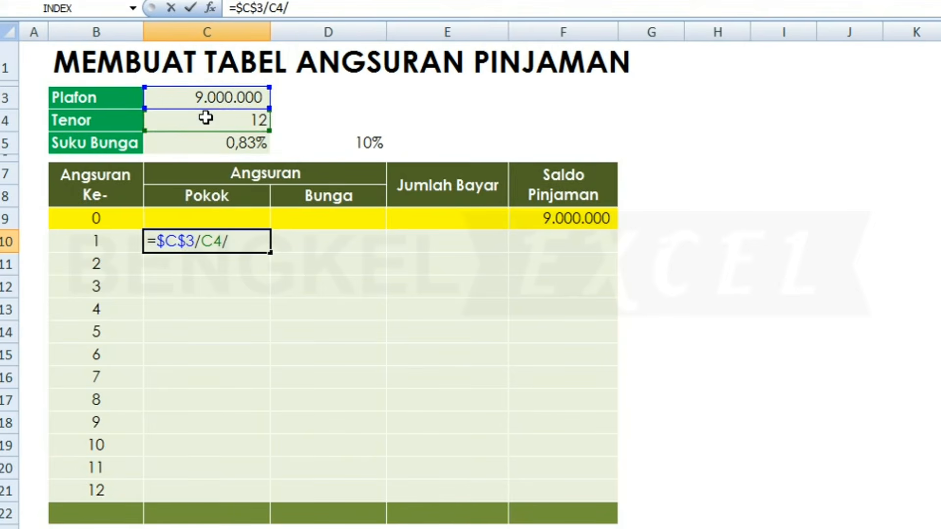
{"action": "key", "text": "BackSpace"}
{"action": "key", "text": "F4"}
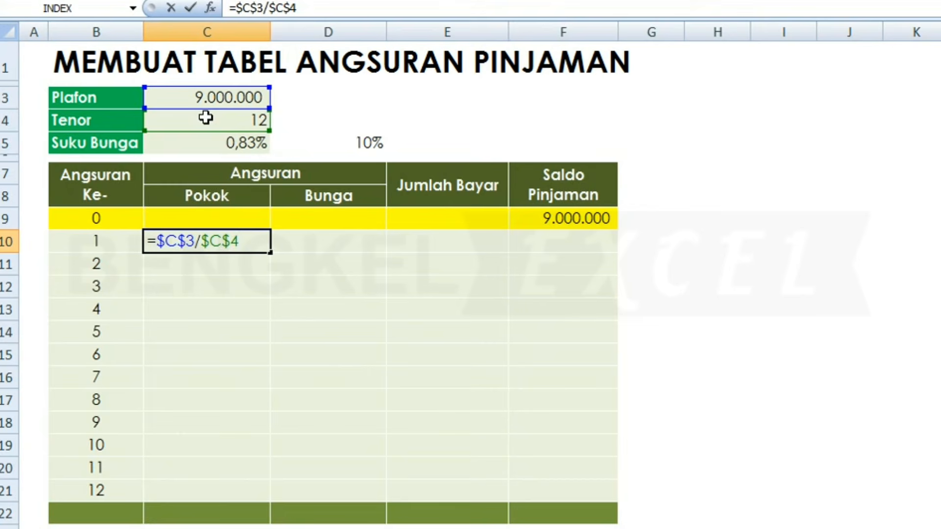
{"action": "key", "text": "Return"}
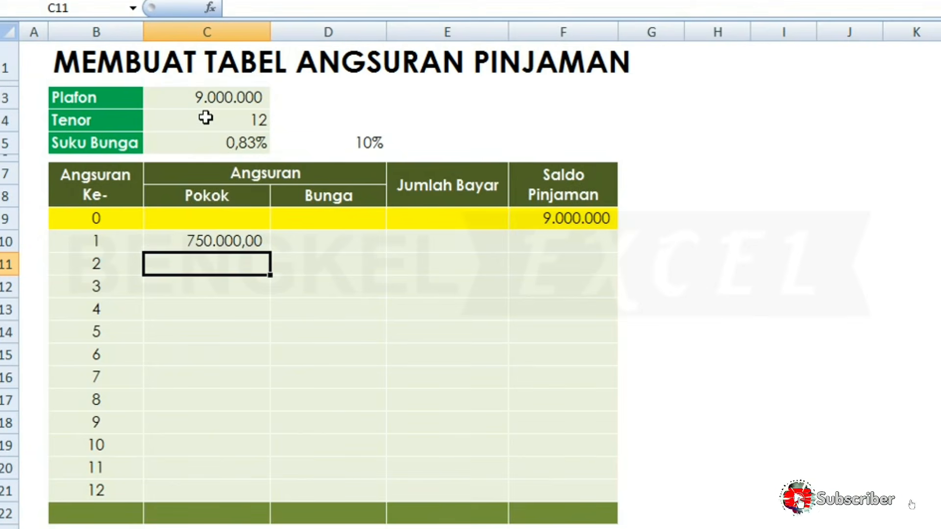
{"action": "key", "text": "Up"}
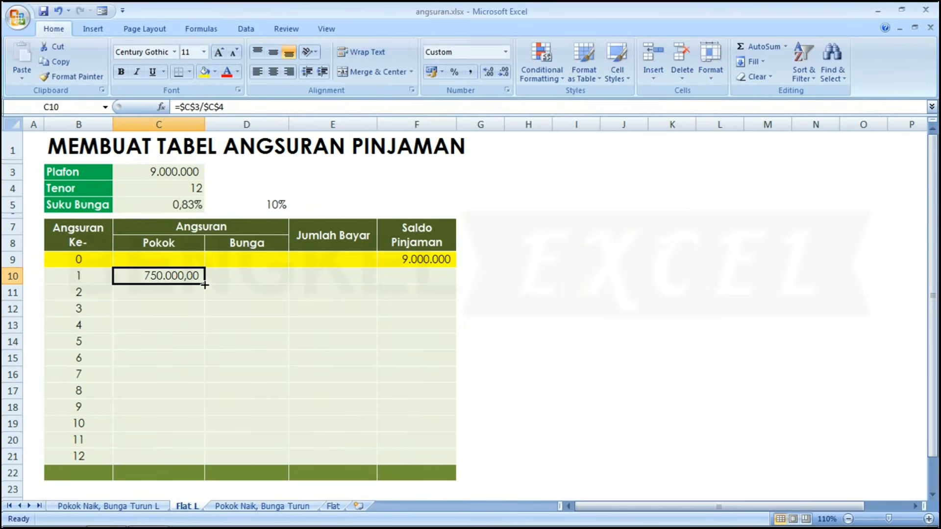
{"action": "left_click_drag", "start_coordinate": [205, 284], "coordinate": [181, 463]}
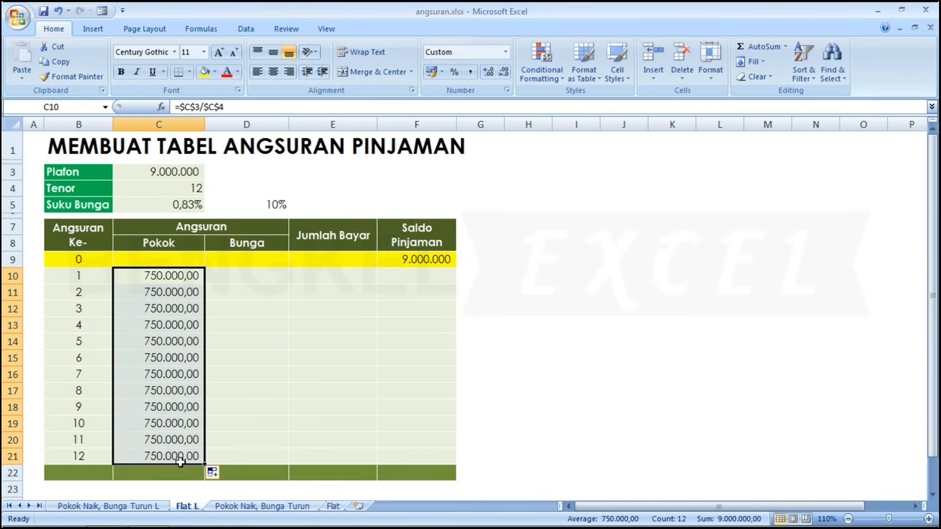
Total the Pokok column in C22 with a SUM of C10 to C21.
{"action": "left_click", "coordinate": [179, 474]}
{"action": "type", "text": "="}
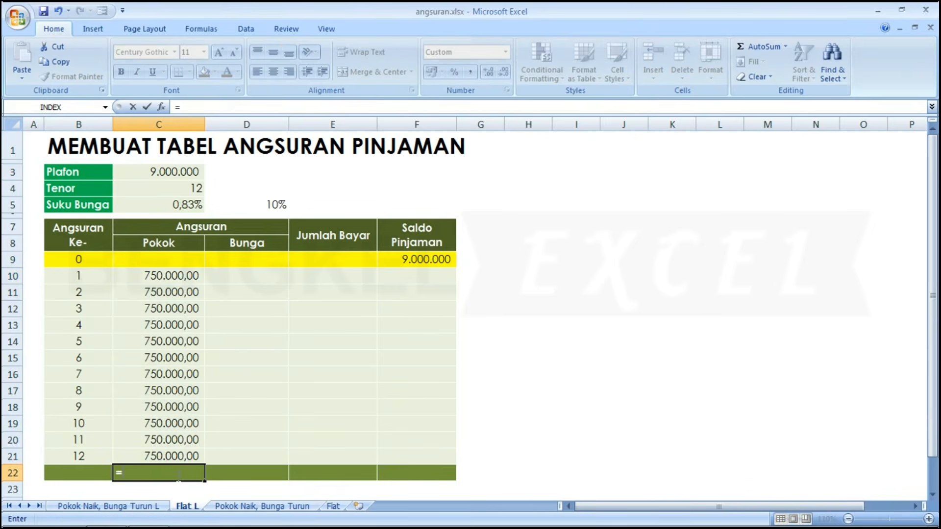
{"action": "type", "text": "si"}
{"action": "key", "text": "BackSpace"}
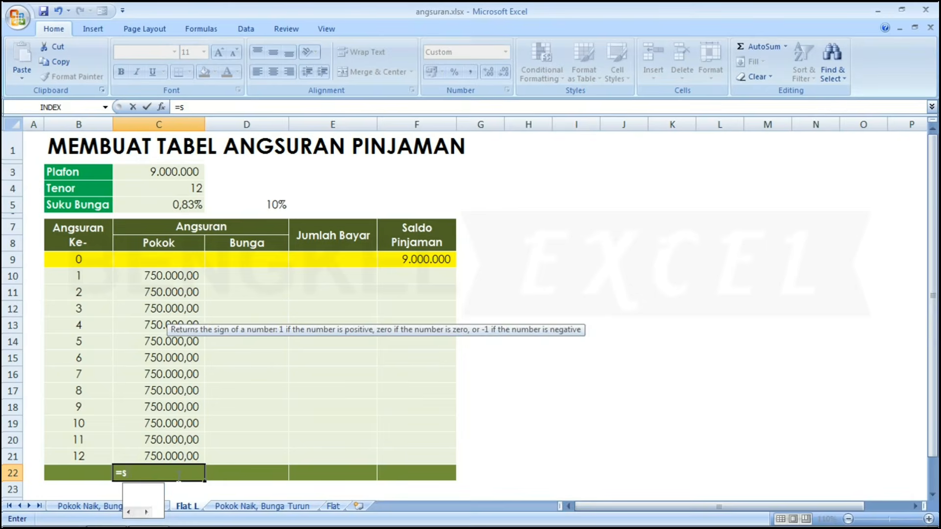
{"action": "type", "text": "u"}
{"action": "key", "text": "BackSpace"}
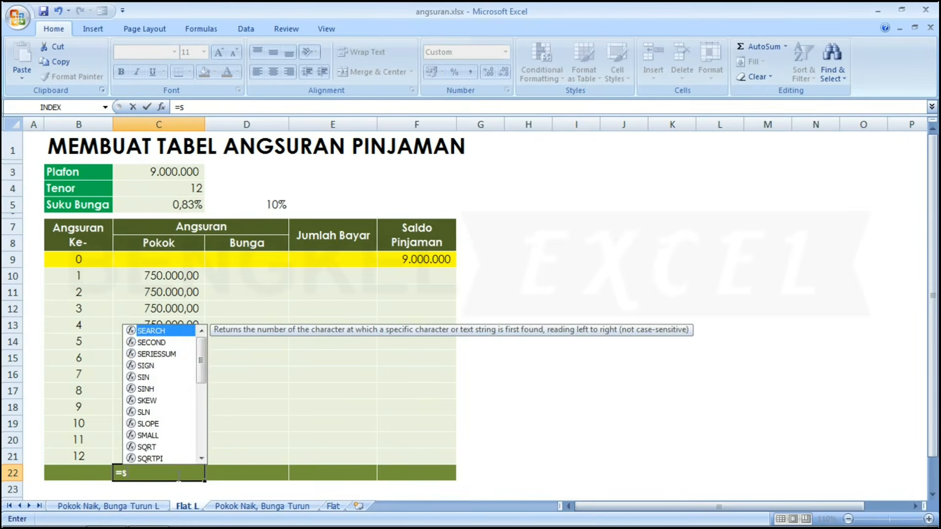
{"action": "type", "text": "um"}
{"action": "key", "text": "Tab"}
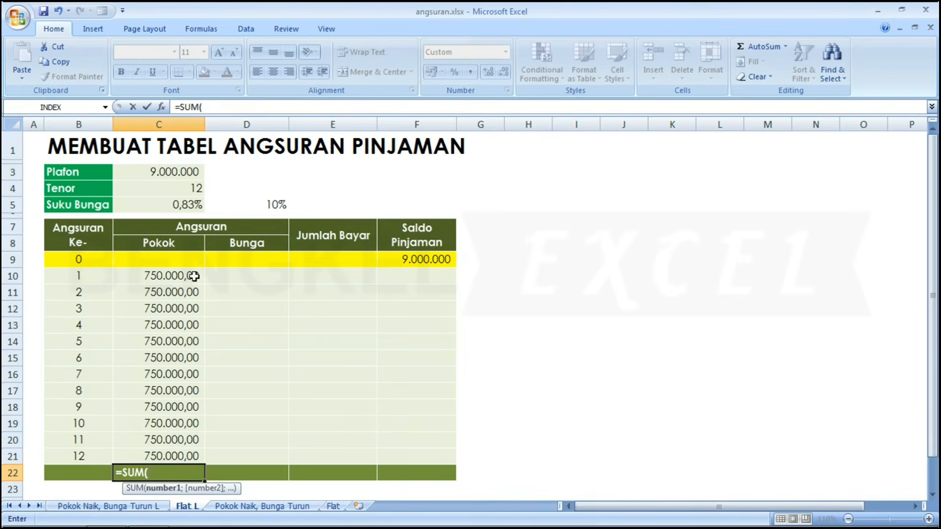
{"action": "left_click_drag", "start_coordinate": [182, 273], "coordinate": [168, 456]}
{"action": "key", "text": "Return"}
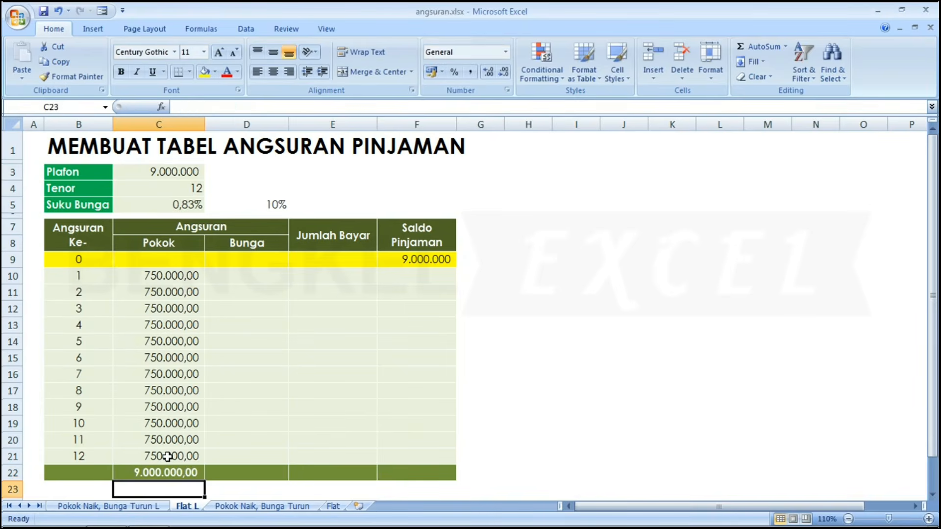
Calculate Bunga in D10 as =$C$3*$C$5 and fill the formula down to D21.
{"action": "key", "text": "Up"}
{"action": "key", "text": "Right"}
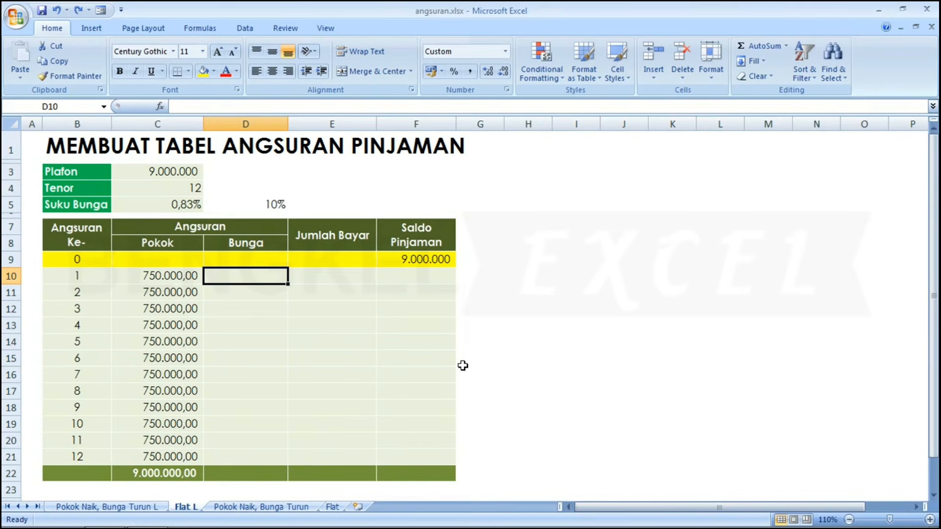
{"action": "type", "text": "="}
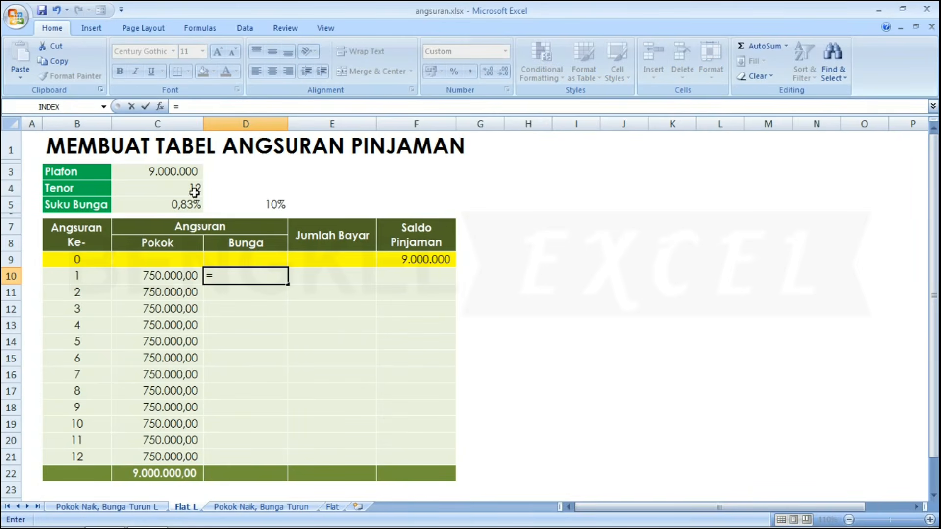
{"action": "left_click", "coordinate": [176, 172]}
{"action": "key", "text": "F4"}
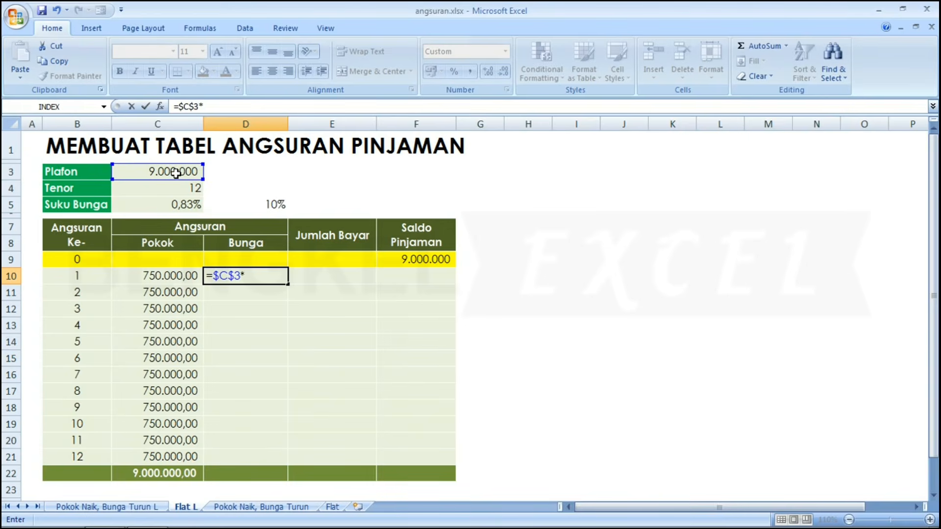
{"action": "left_click", "coordinate": [161, 206]}
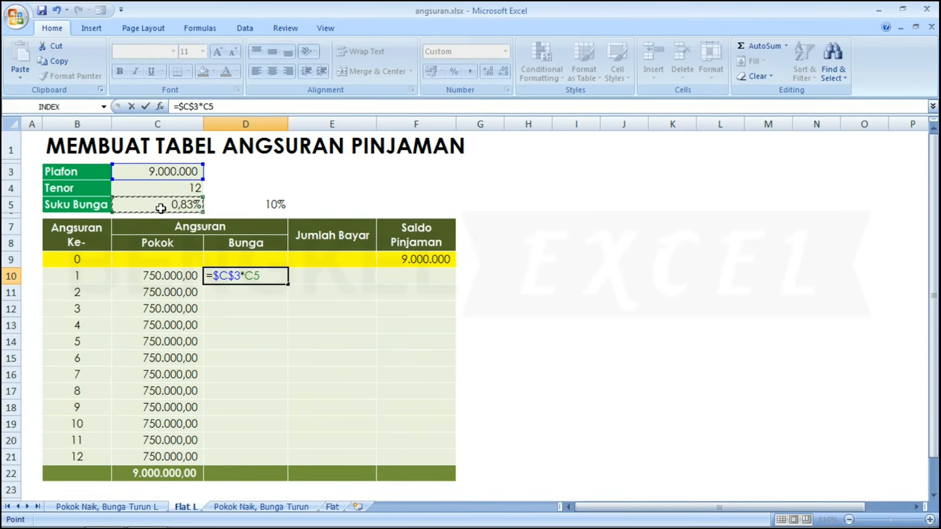
{"action": "key", "text": "F4"}
{"action": "key", "text": "Return"}
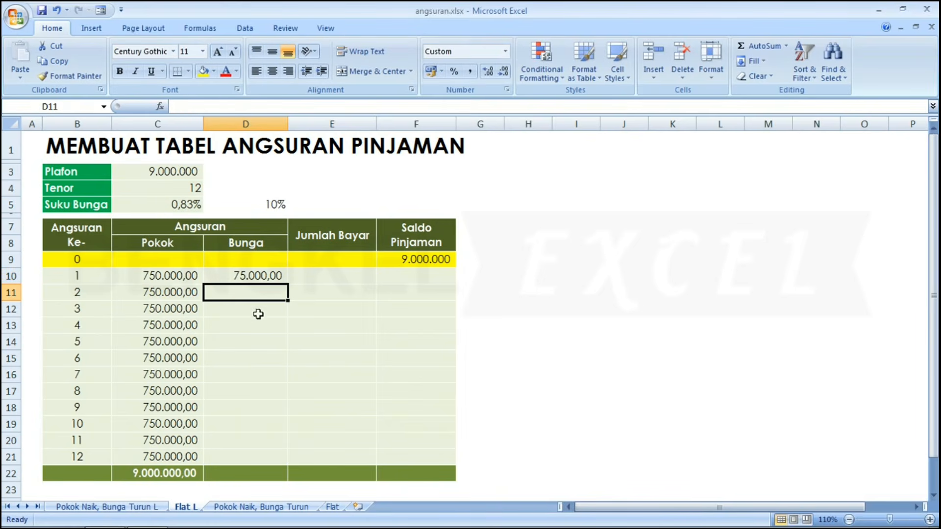
{"action": "left_click", "coordinate": [273, 276]}
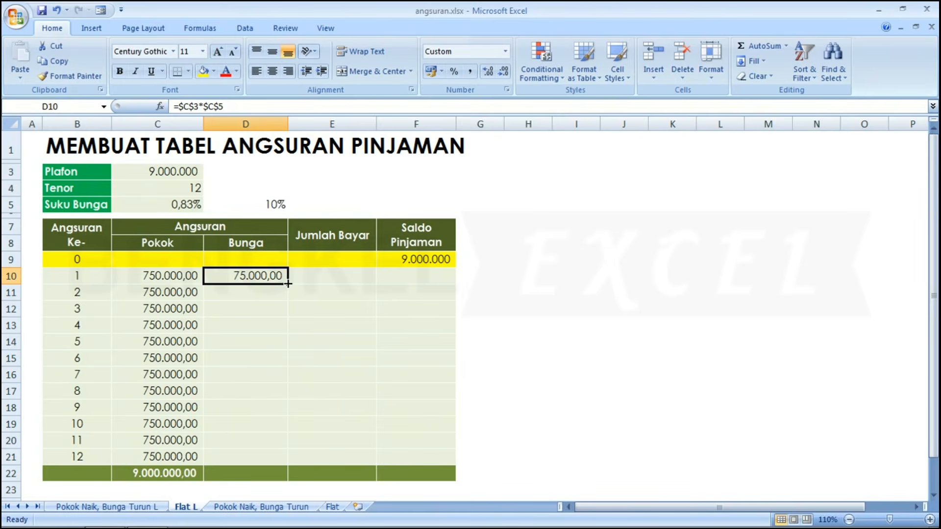
{"action": "left_click_drag", "start_coordinate": [288, 285], "coordinate": [276, 457]}
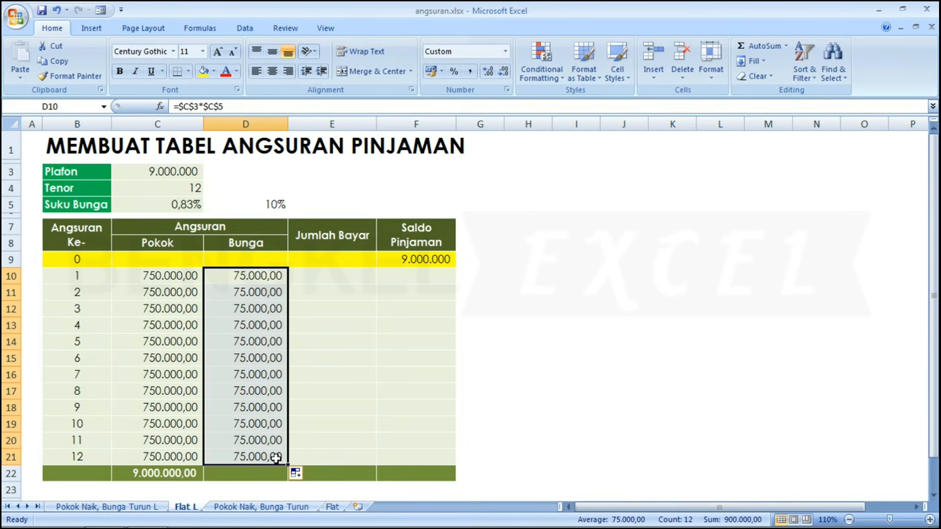
Calculate Jumlah Bayar in E10 as =C10+D10 and fill the formula down to E21.
{"action": "left_click", "coordinate": [311, 277]}
{"action": "type", "text": "="}
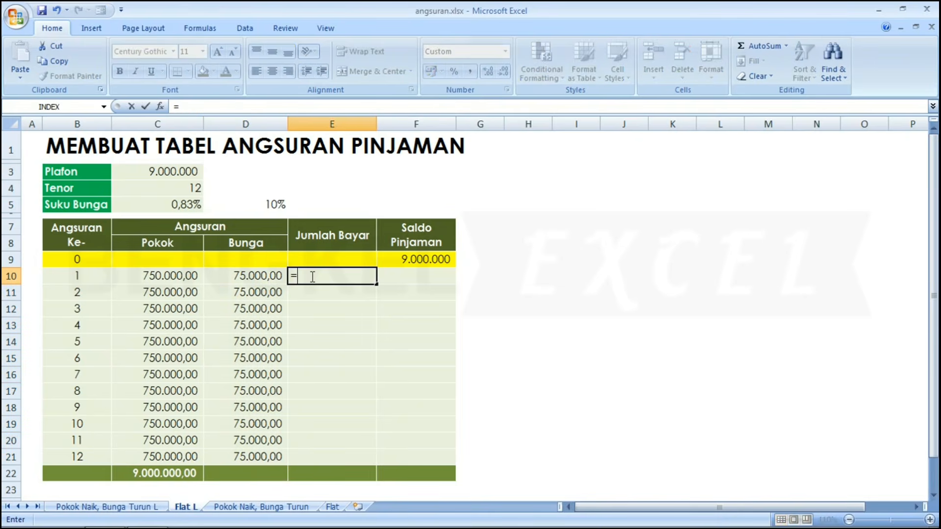
{"action": "left_click", "coordinate": [167, 280]}
{"action": "type", "text": "+"}
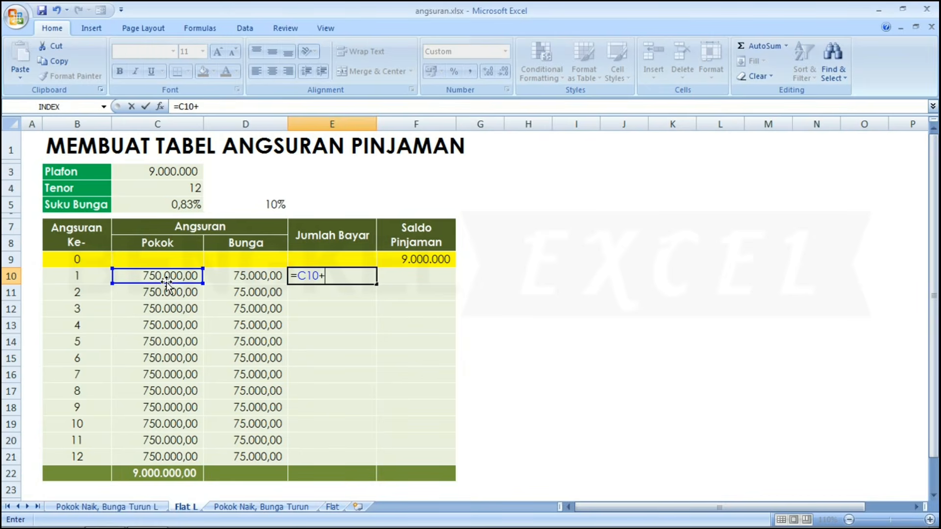
{"action": "left_click", "coordinate": [235, 277]}
{"action": "key", "text": "Return"}
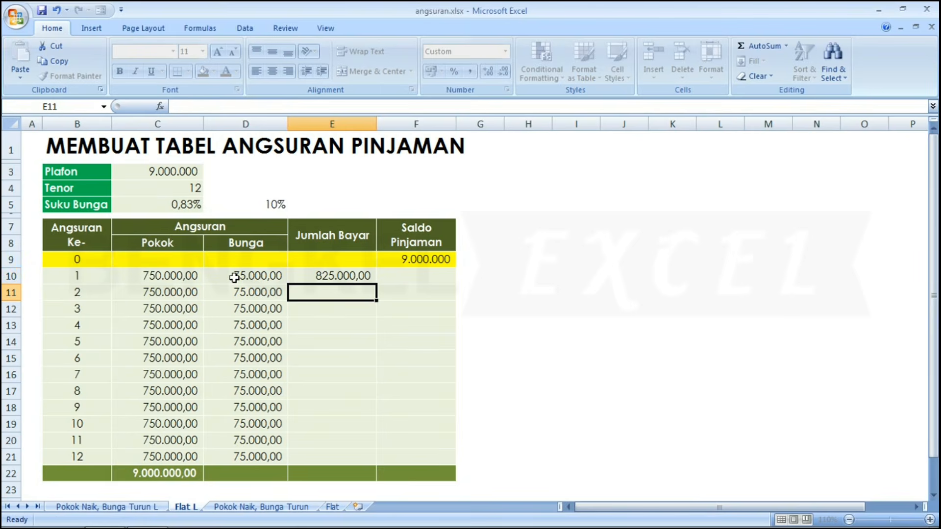
{"action": "left_click", "coordinate": [345, 275]}
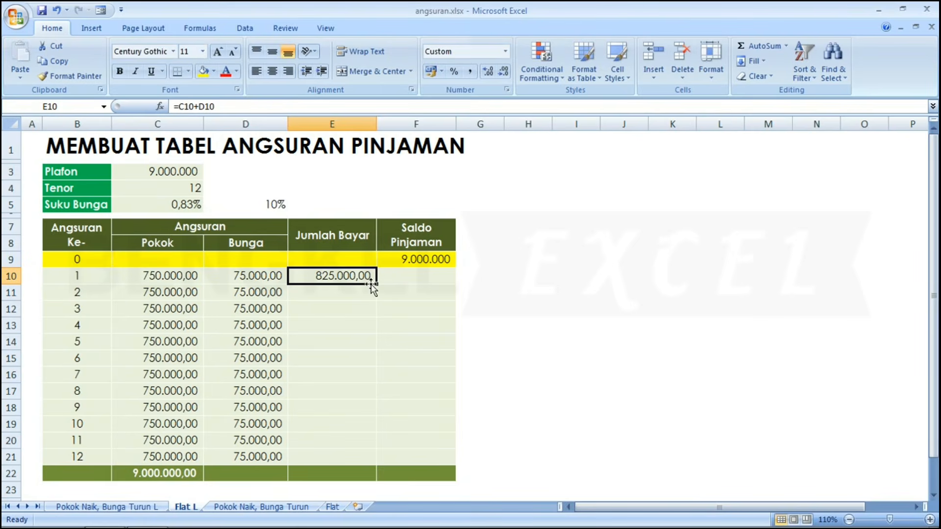
{"action": "left_click_drag", "start_coordinate": [376, 284], "coordinate": [373, 468]}
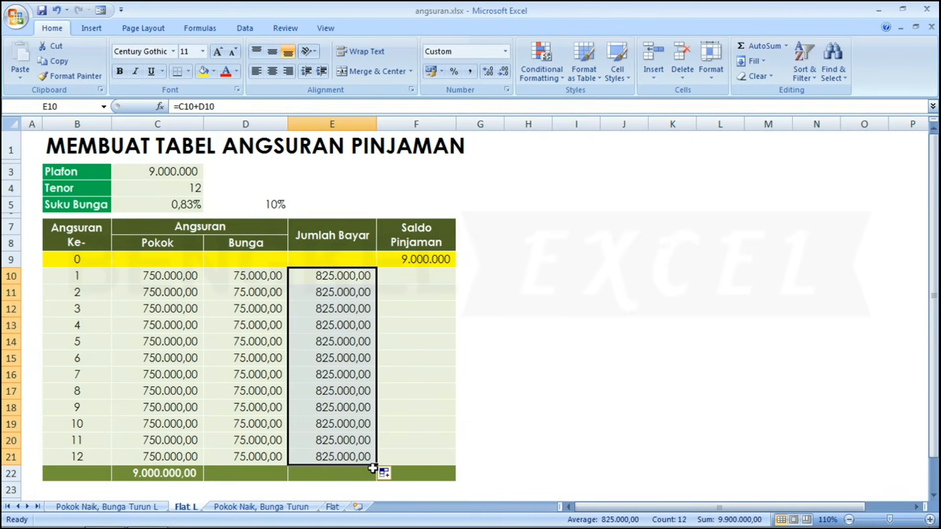
Calculate Saldo Pinjaman in F10 as =F9-C10 and fill the formula down to F21.
{"action": "left_click", "coordinate": [415, 277]}
{"action": "type", "text": "="}
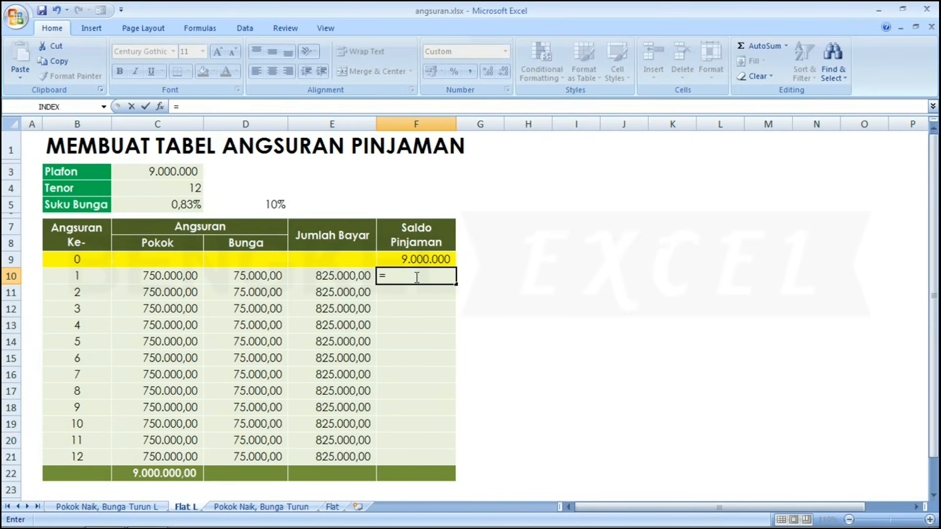
{"action": "left_click", "coordinate": [423, 258]}
{"action": "type", "text": "-"}
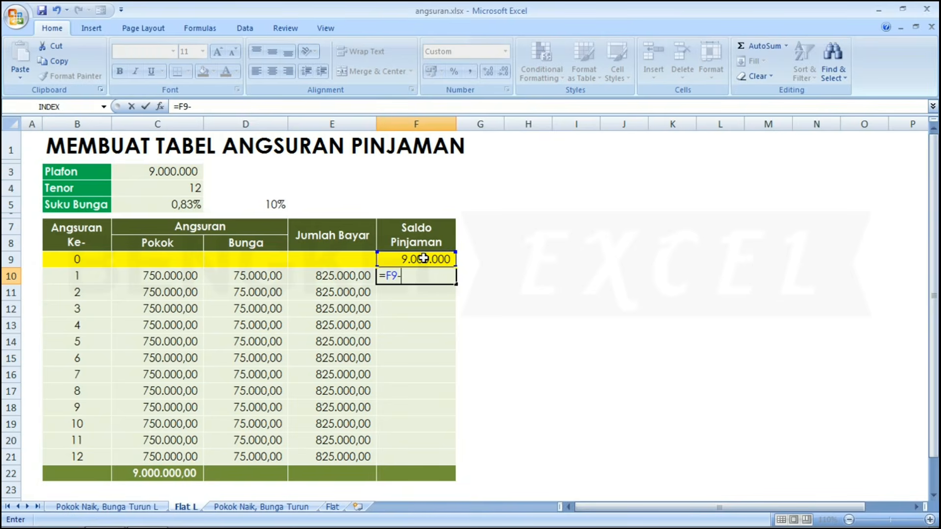
{"action": "left_click", "coordinate": [147, 277]}
{"action": "key", "text": "Return"}
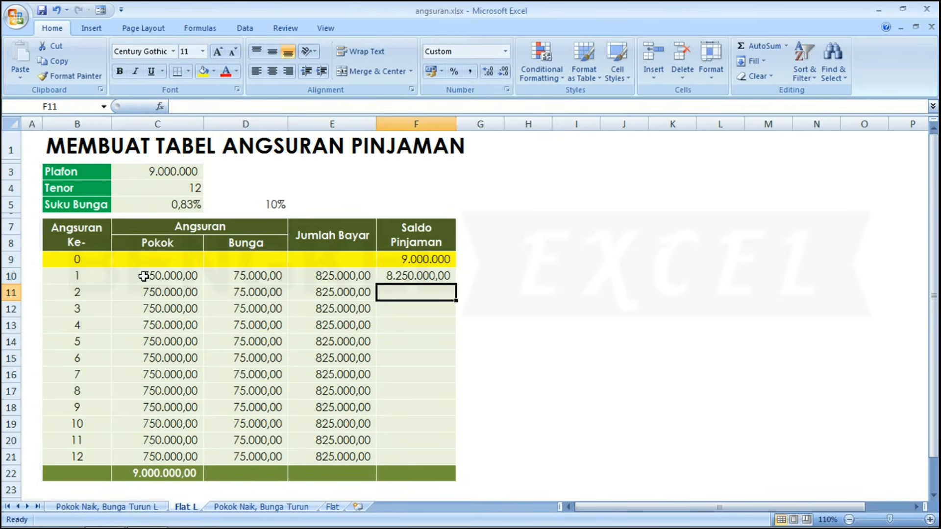
{"action": "left_click", "coordinate": [420, 274]}
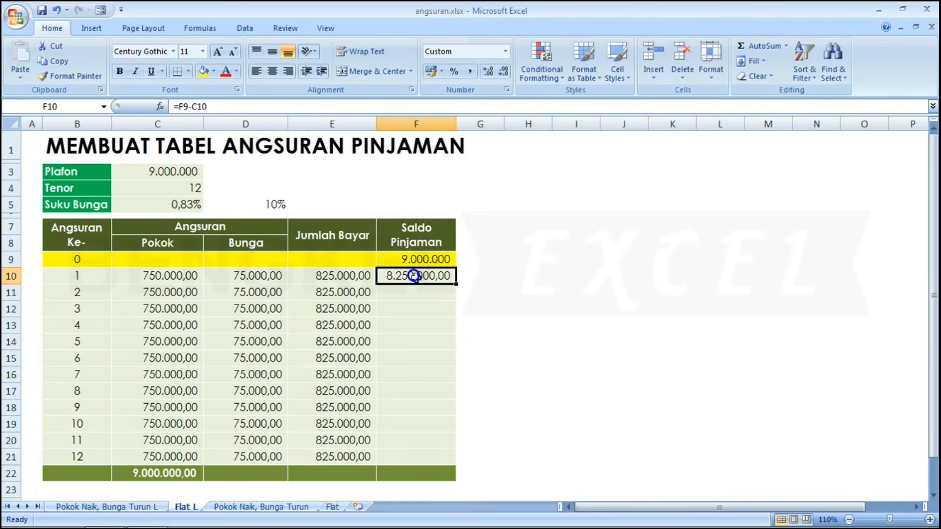
{"action": "left_click_drag", "start_coordinate": [456, 287], "coordinate": [442, 457]}
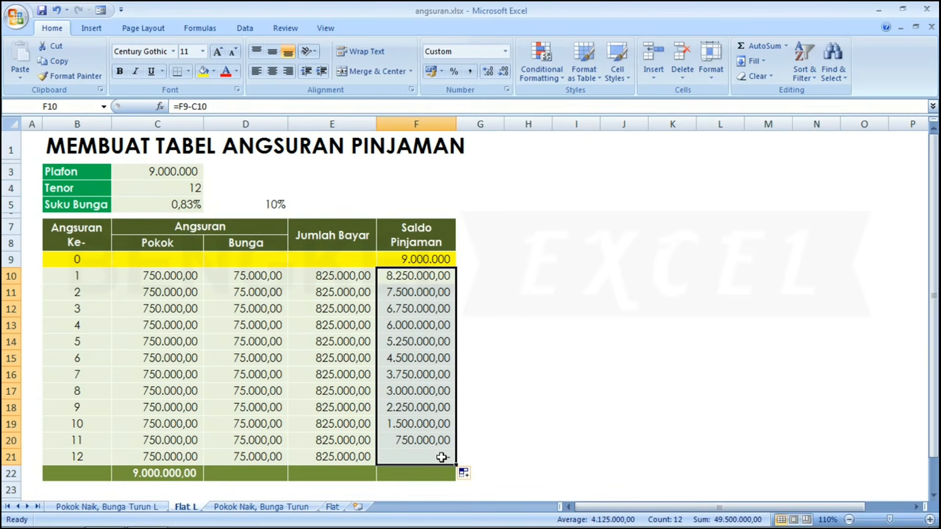
{"action": "left_click", "coordinate": [334, 276]}
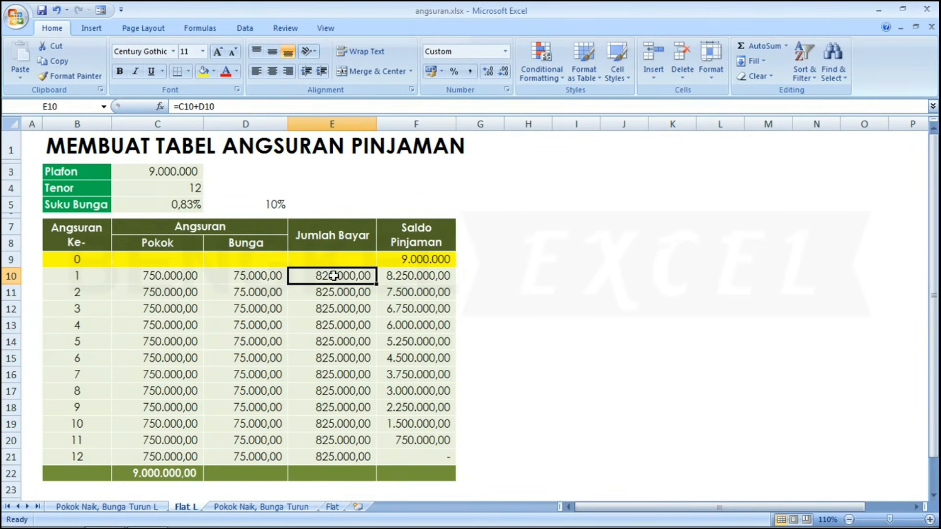
{"action": "key", "text": "Left"}
{"action": "key", "text": "Left"}
{"action": "key", "text": "Home"}
{"action": "key", "text": "Up"}
{"action": "key", "text": "Up"}
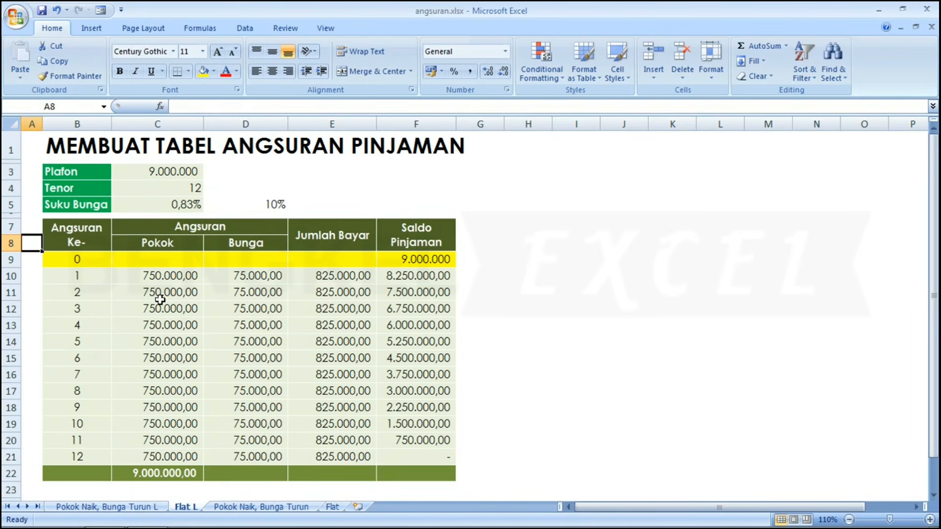
Go back to the Pokok Naik, Bunga Turun L sheet to view its finished instalment table.
{"action": "left_click", "coordinate": [97, 508]}
{"action": "left_click", "coordinate": [365, 148]}
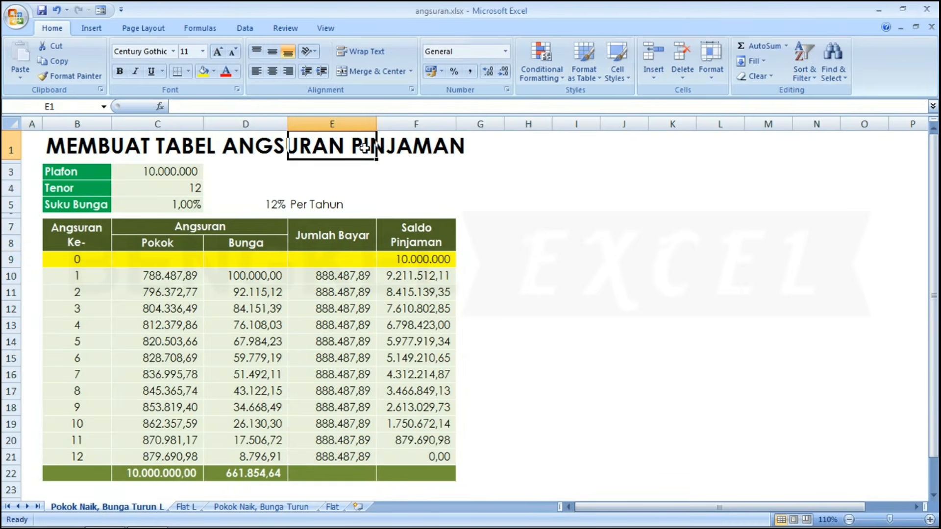
{"action": "key", "text": "Left"}
{"action": "key", "text": "Left"}
{"action": "key", "text": "Left"}
{"action": "key", "text": "Right"}
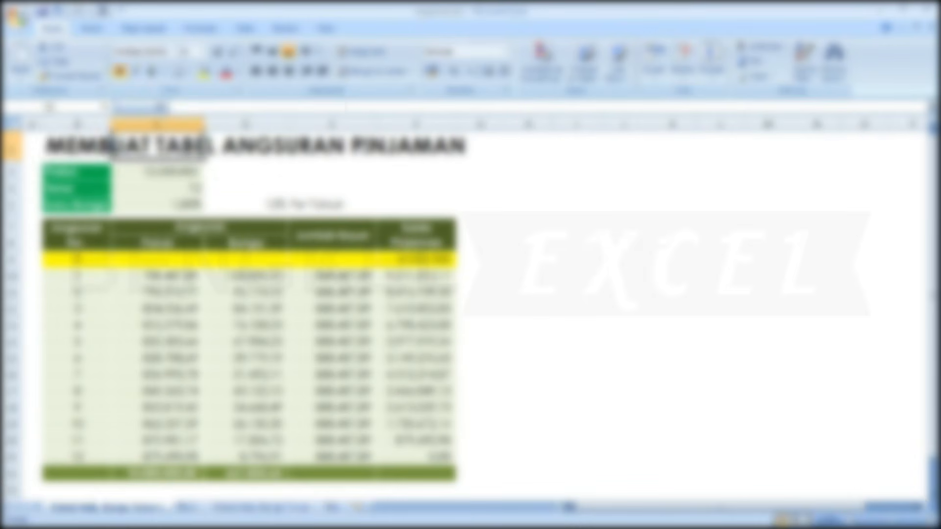
{"action": "key", "text": "Left"}
{"action": "key", "text": "Left"}
{"action": "key", "text": "Down"}
{"action": "key", "text": "Right"}
{"action": "key", "text": "Right"}
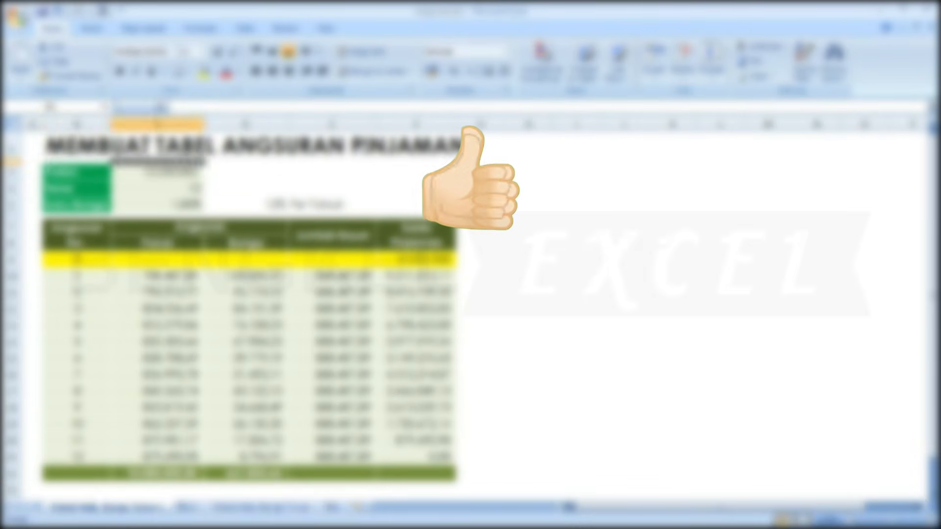
{"action": "key", "text": "Right"}
{"action": "key", "text": "Down"}
{"action": "key", "text": "Down"}
{"action": "key", "text": "Down"}
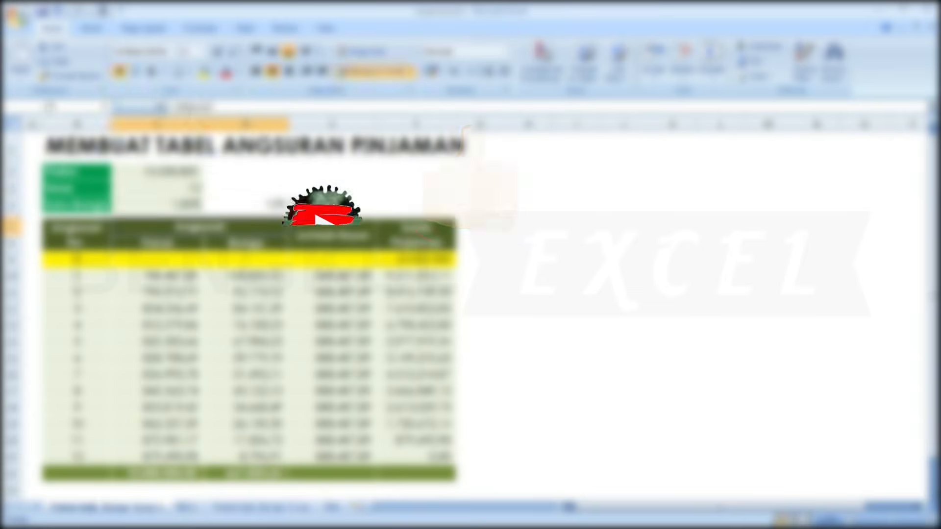
{"action": "key", "text": "Down"}
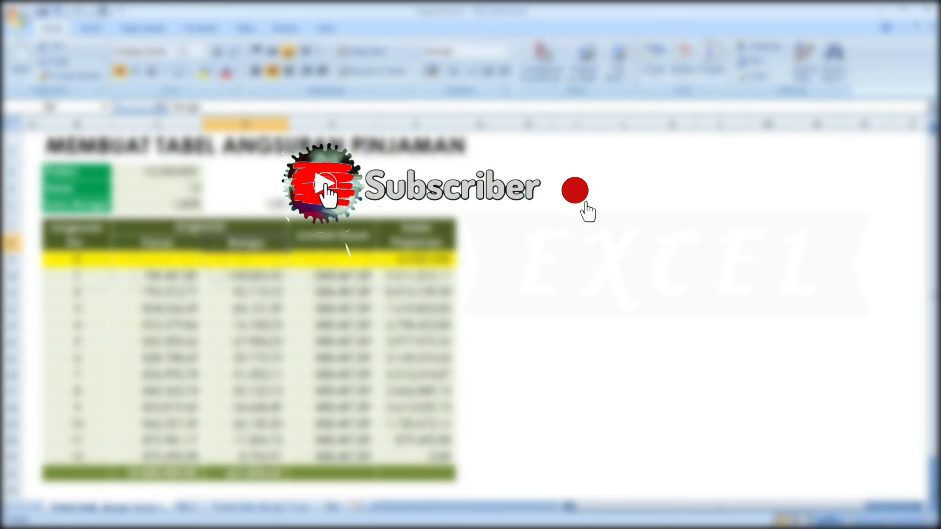
{"action": "key", "text": "Left"}
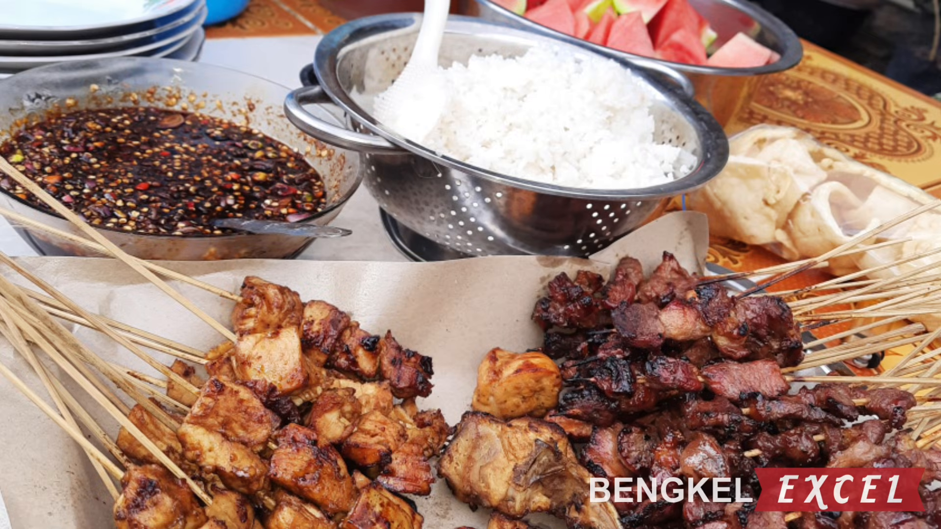